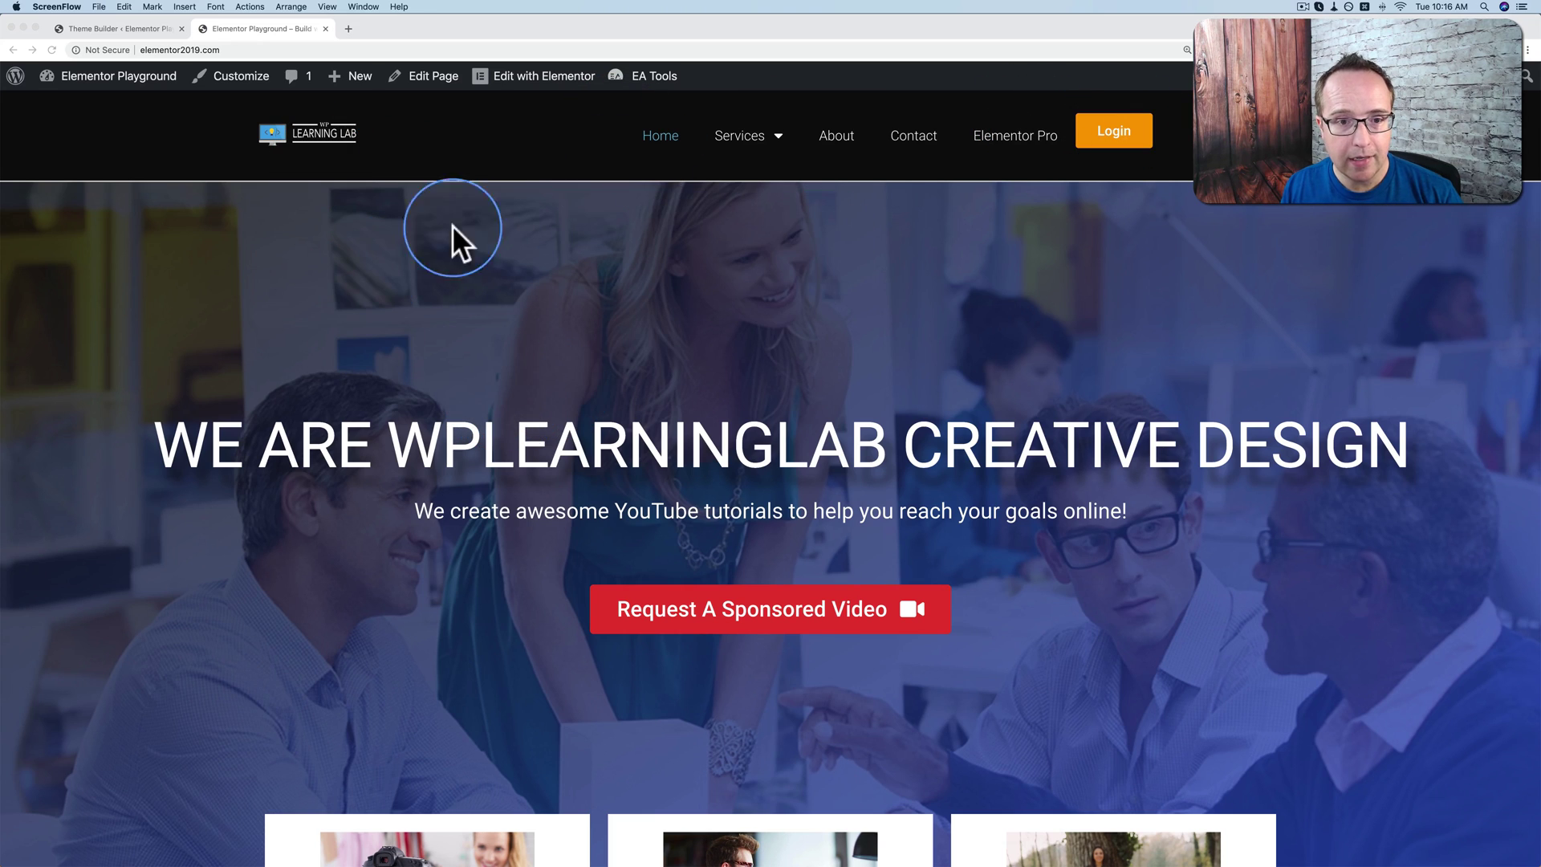
# Browse the Theme Builder templates list, then return to the site's front page.
pyautogui.scroll(-20, 615, 468)
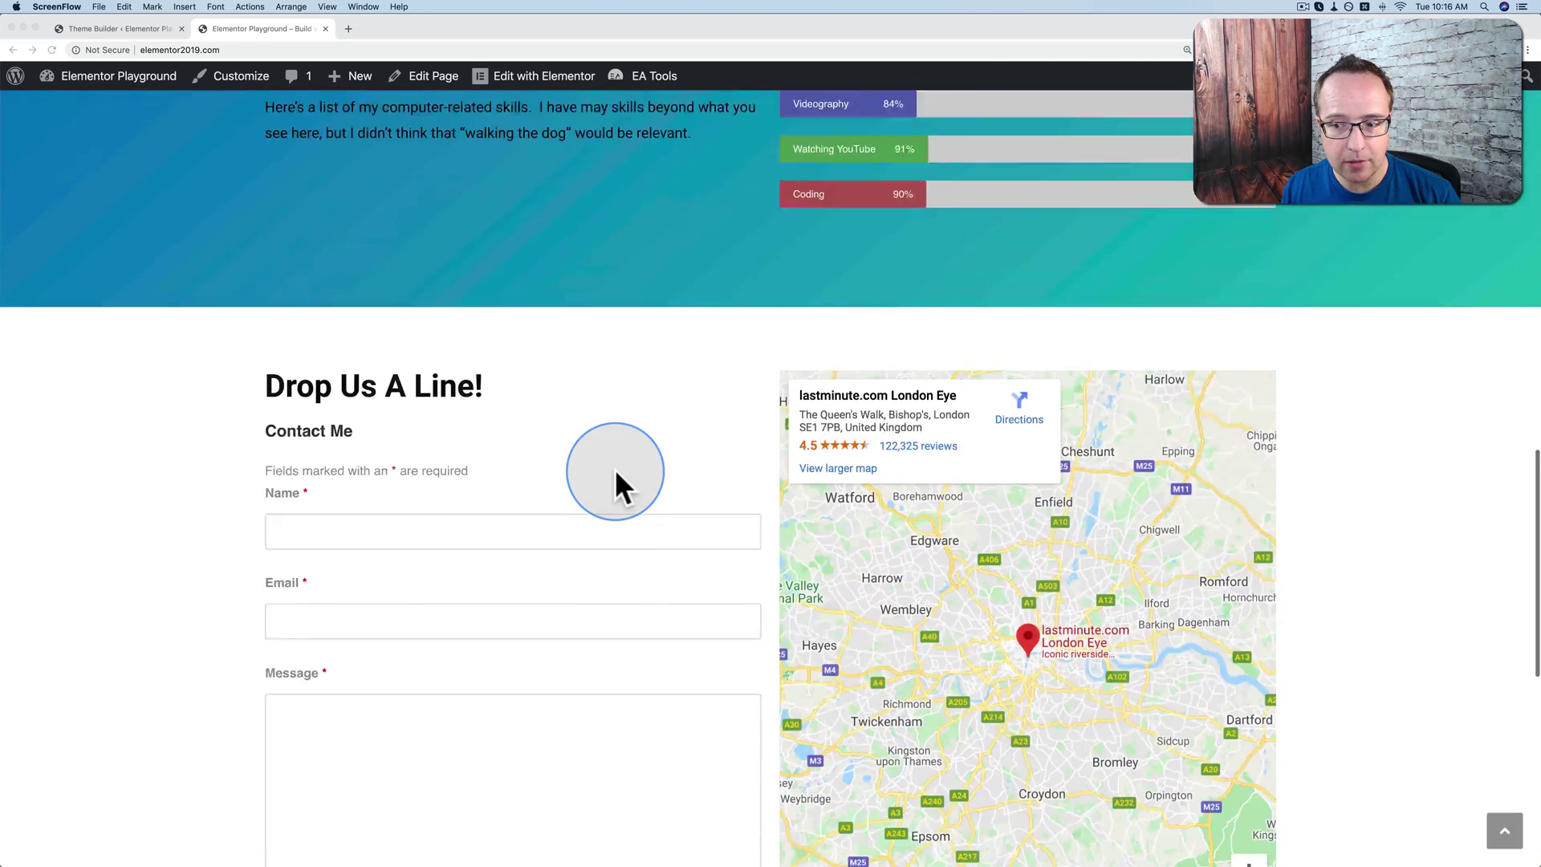
pyautogui.scroll(-3, 615, 469)
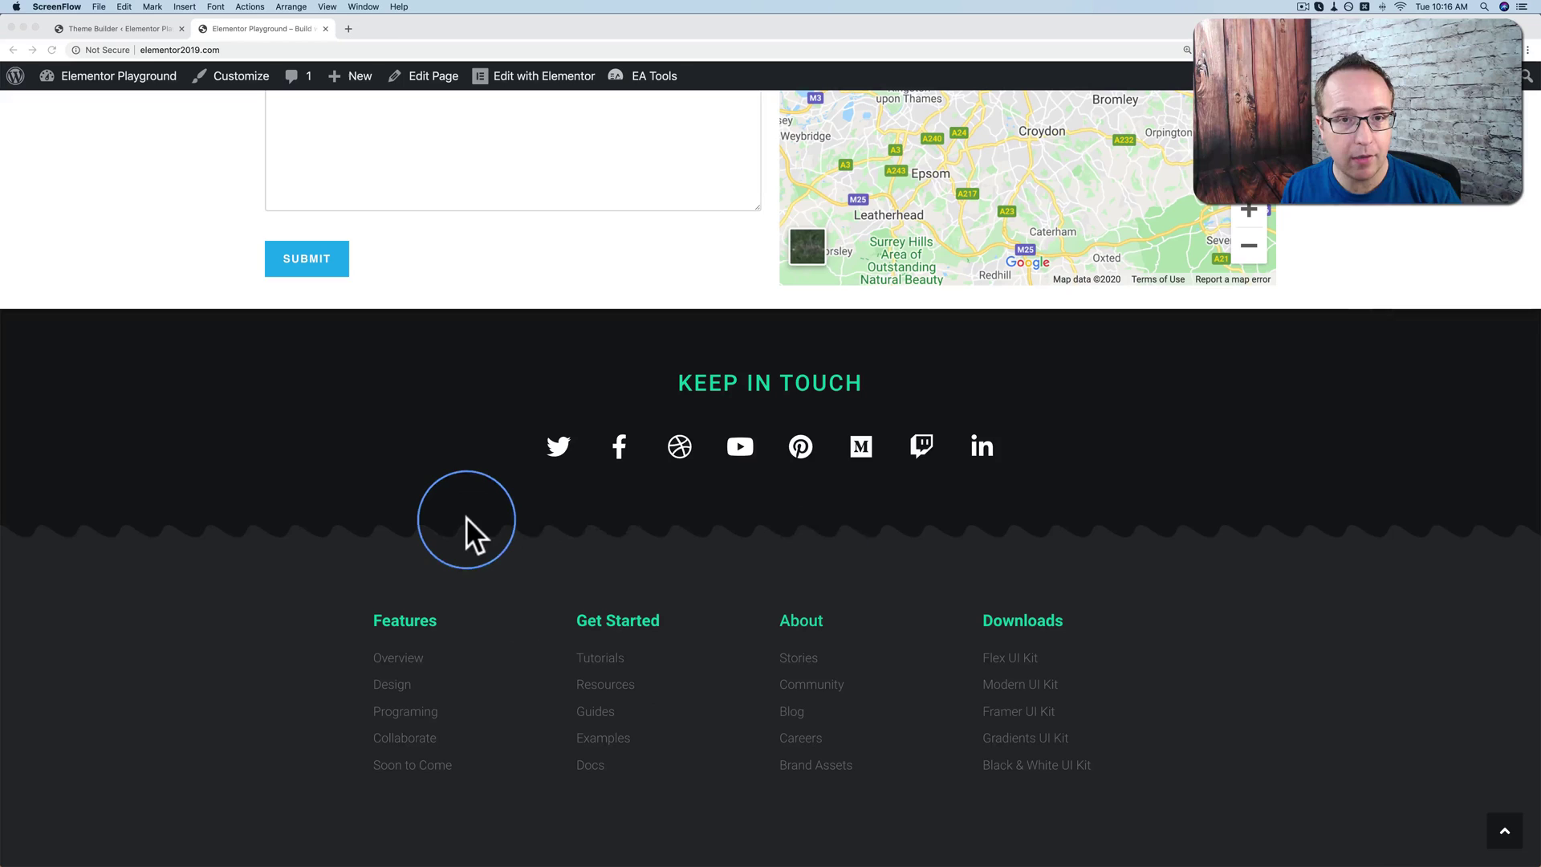
pyautogui.scroll(20, 466, 517)
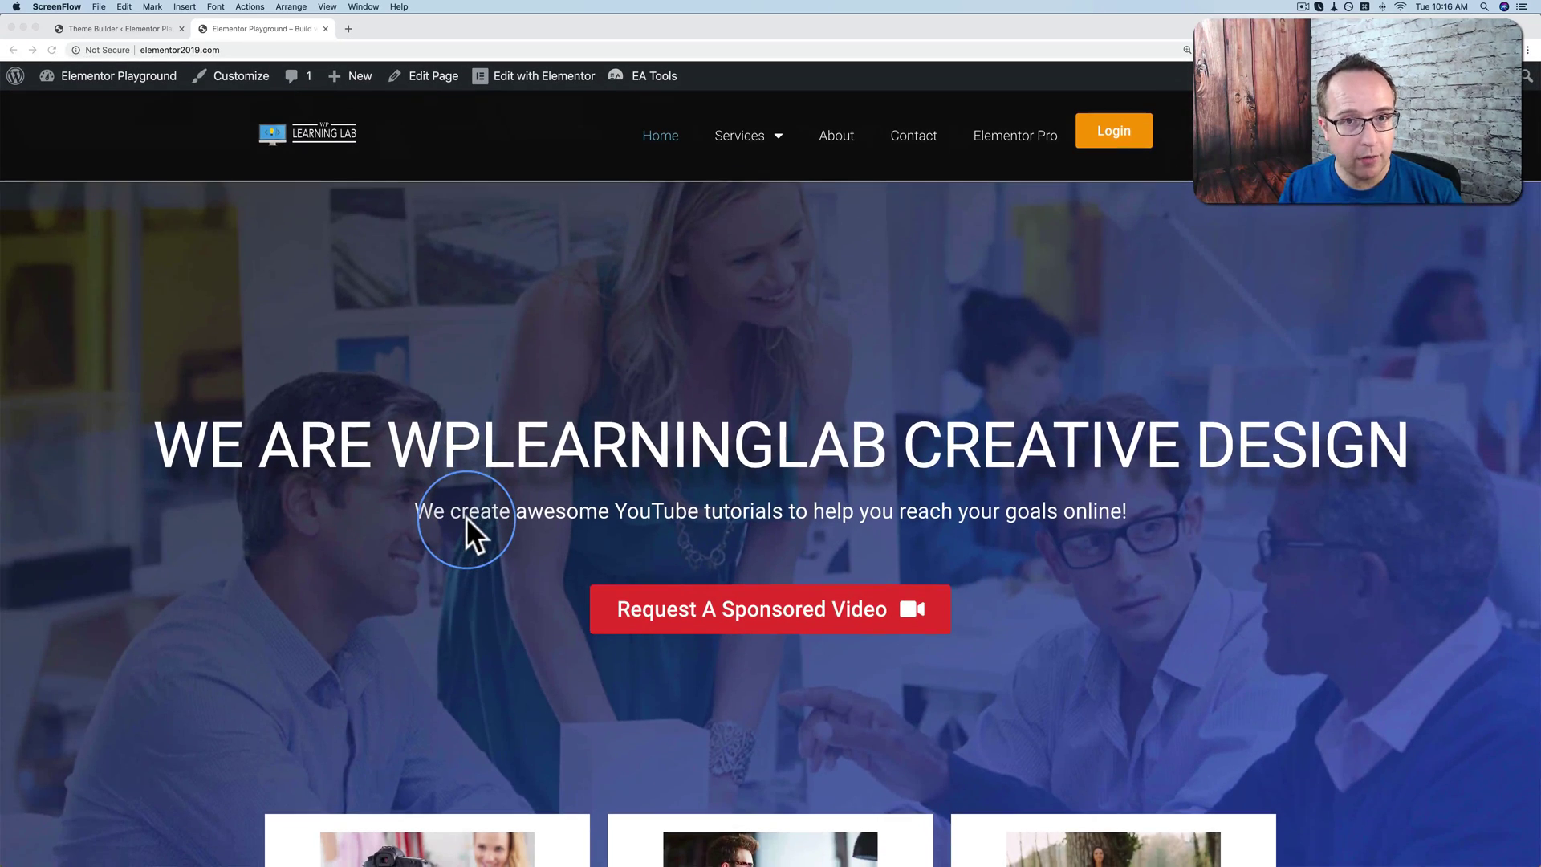
pyautogui.click(112, 26)
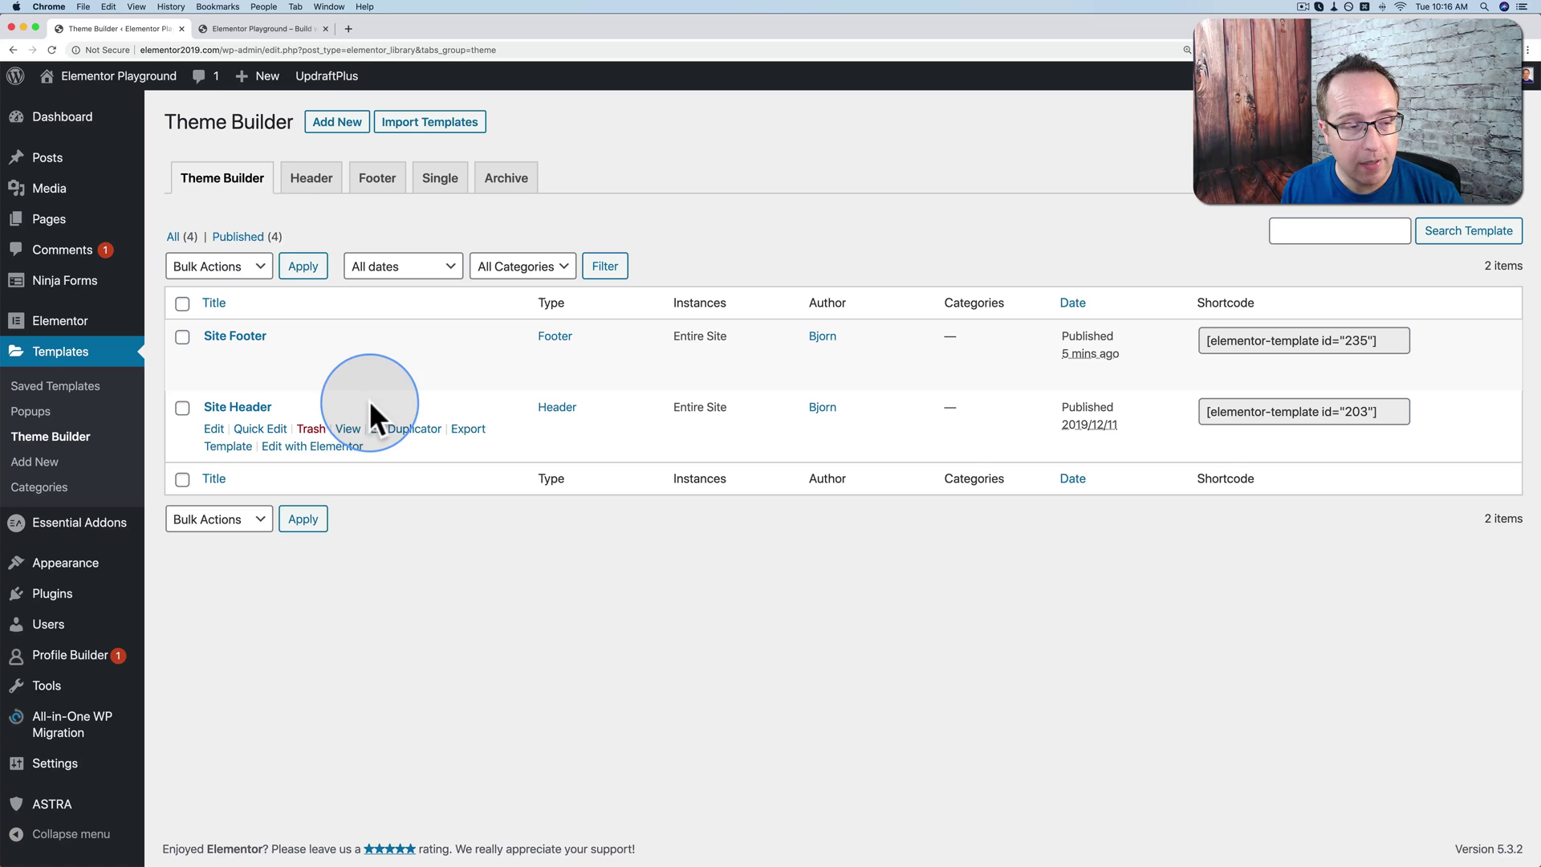
pyautogui.click(264, 27)
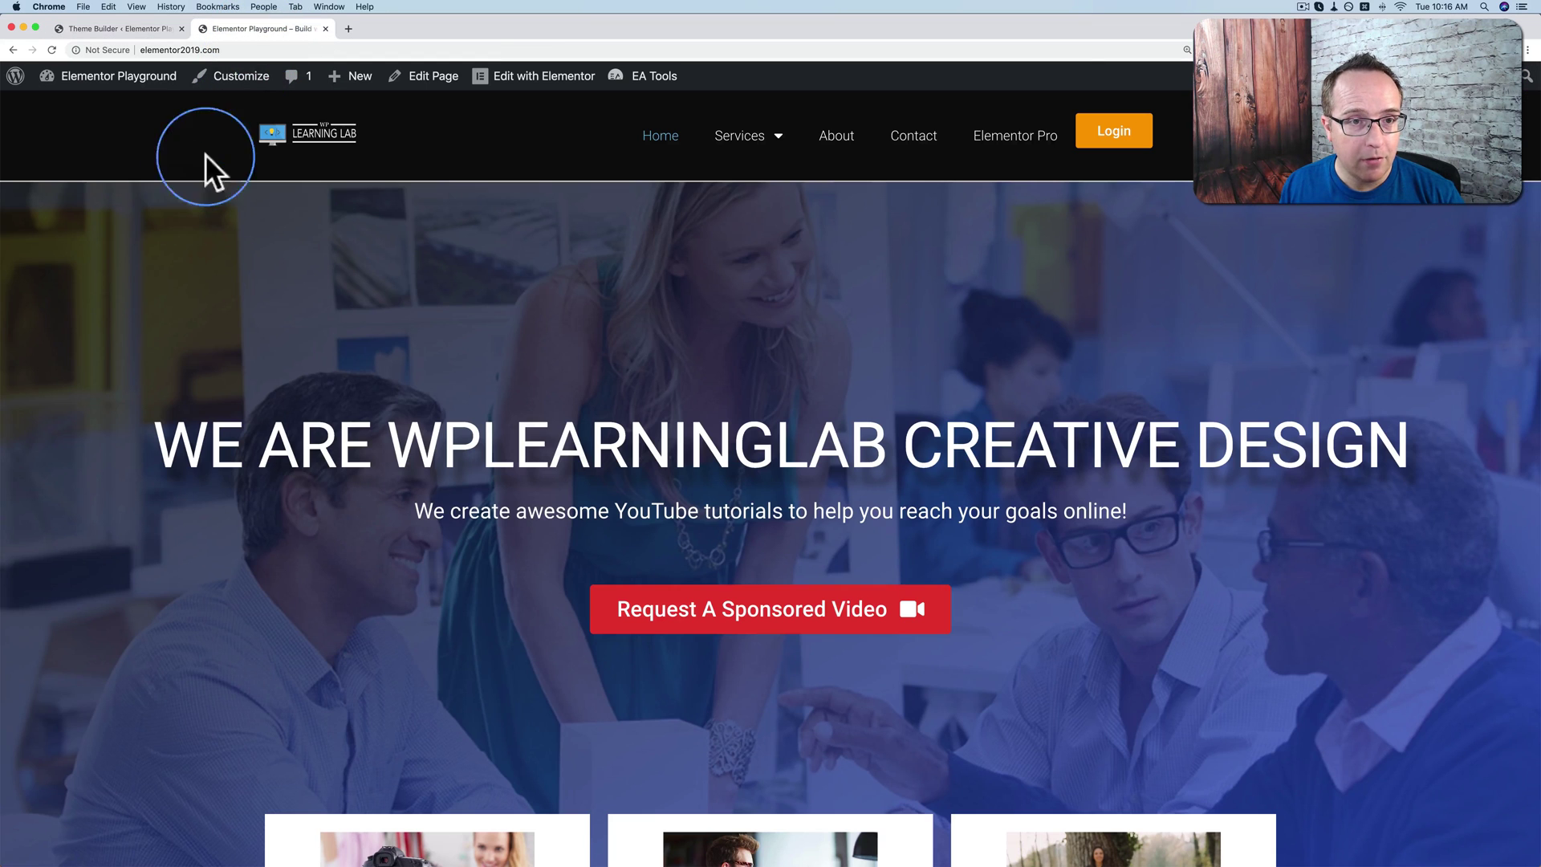
# Open the homepage in Elementor, look at the header template, and return to the page content.
pyautogui.click(514, 84)
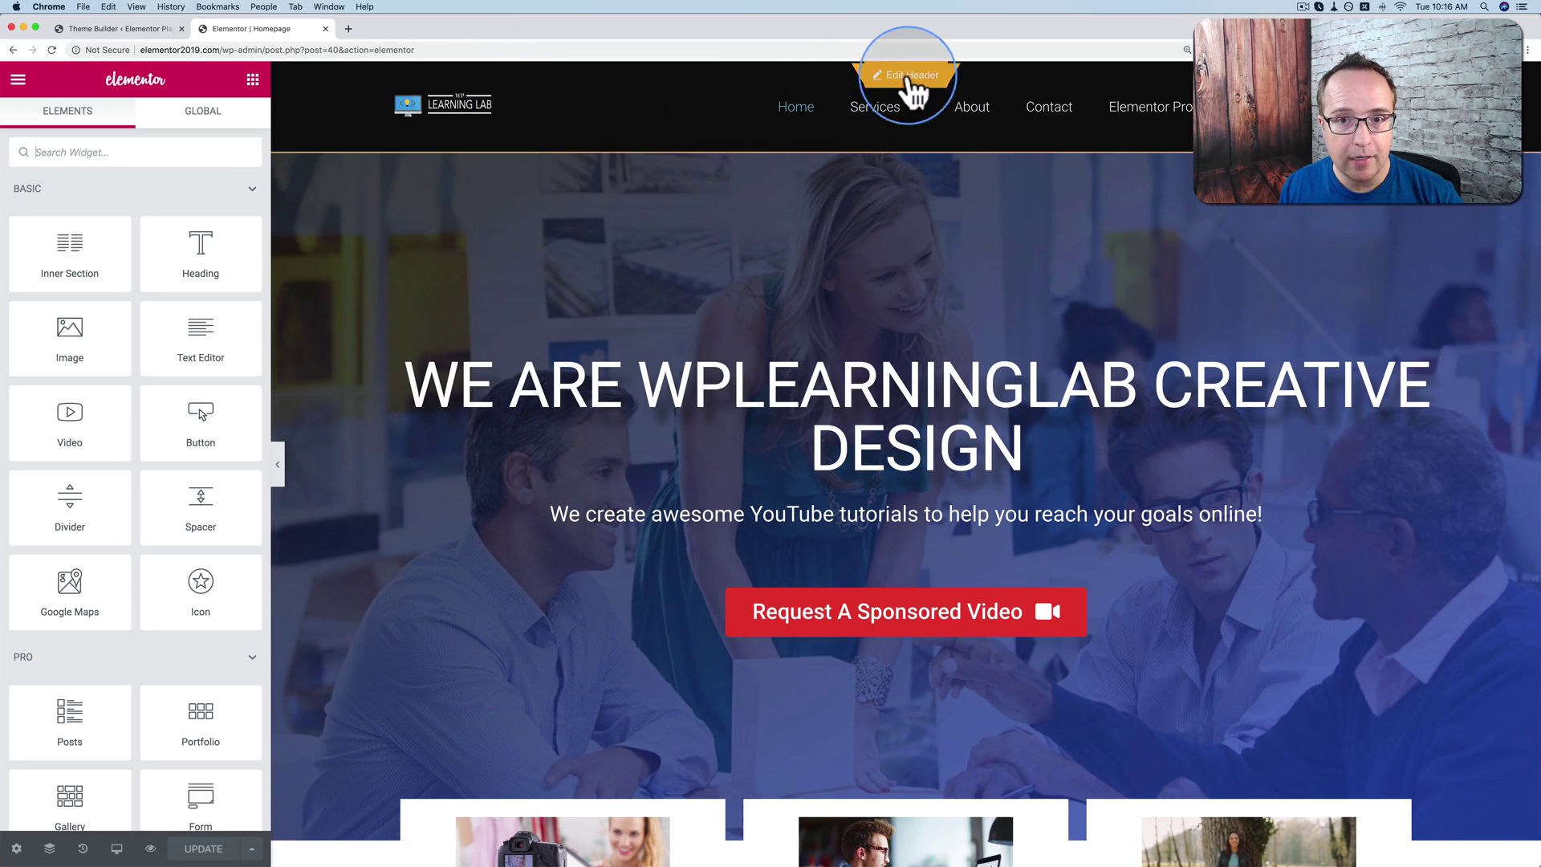
pyautogui.click(912, 77)
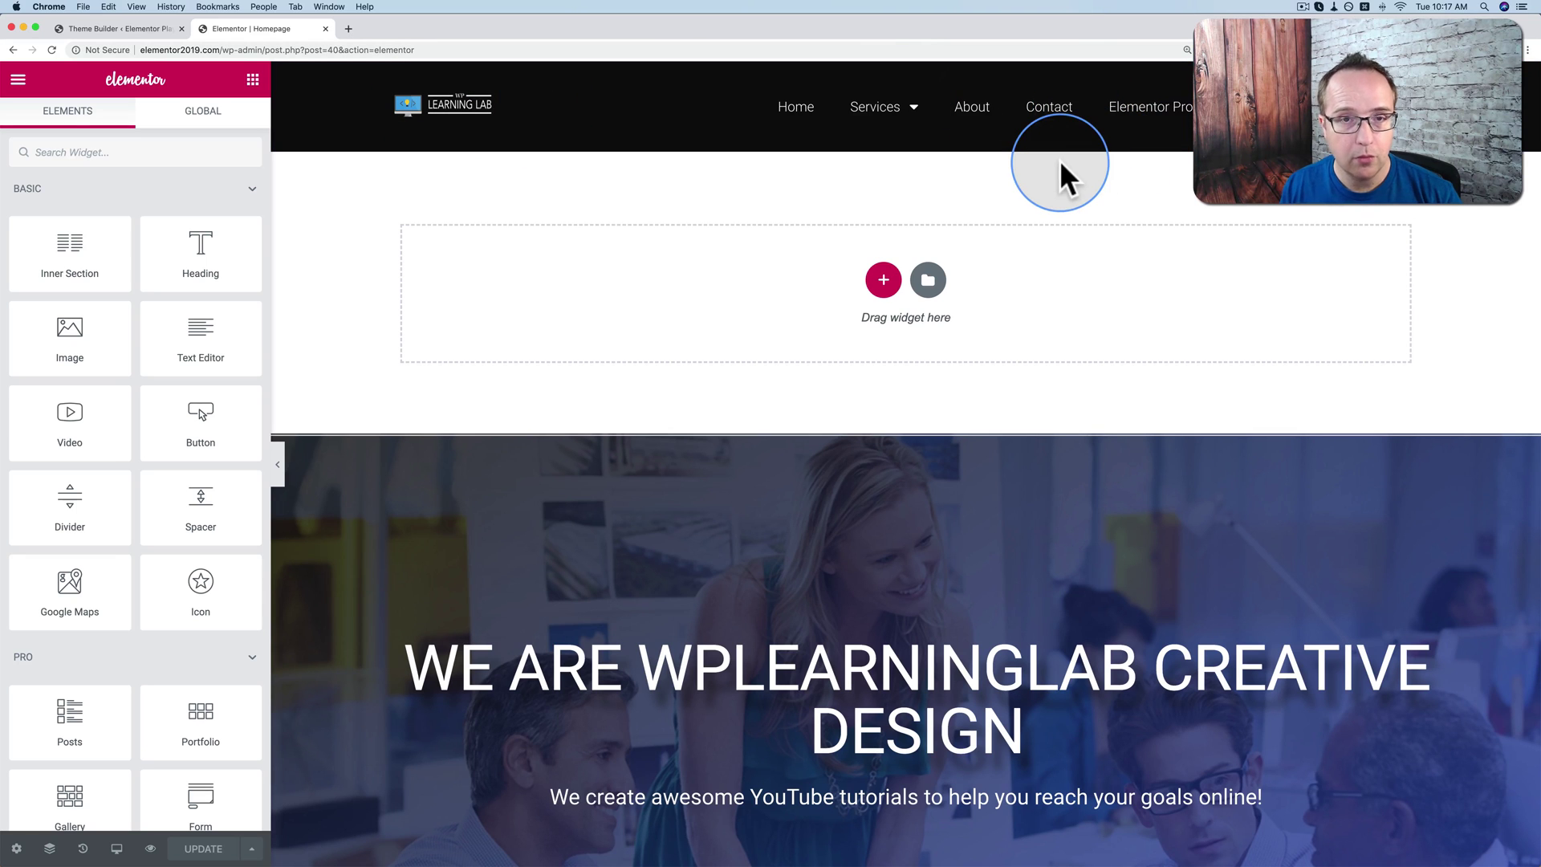
pyautogui.moveTo(875, 120)
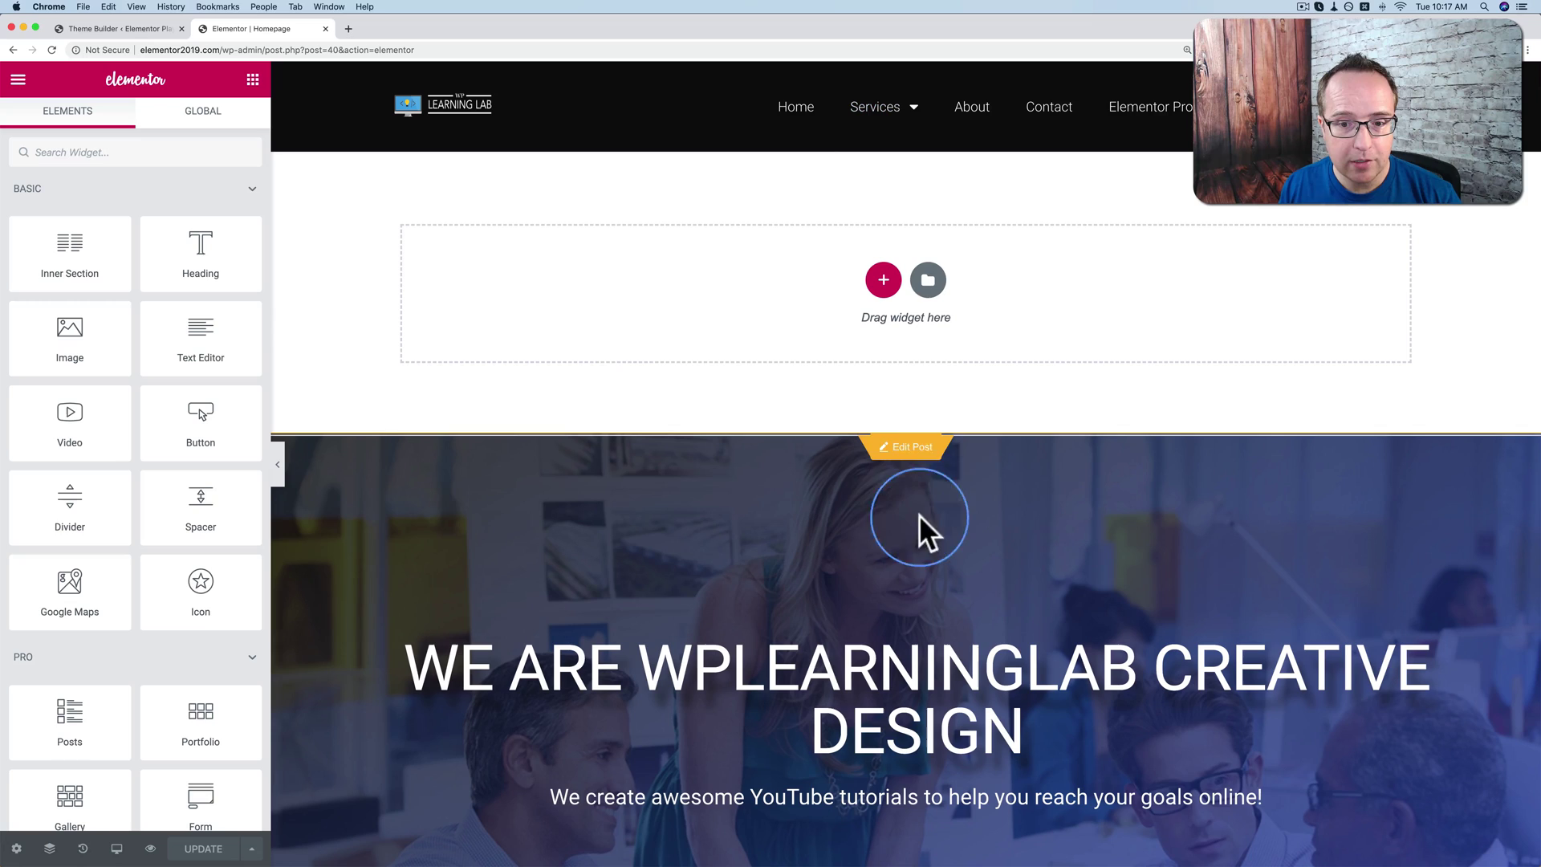
pyautogui.click(912, 449)
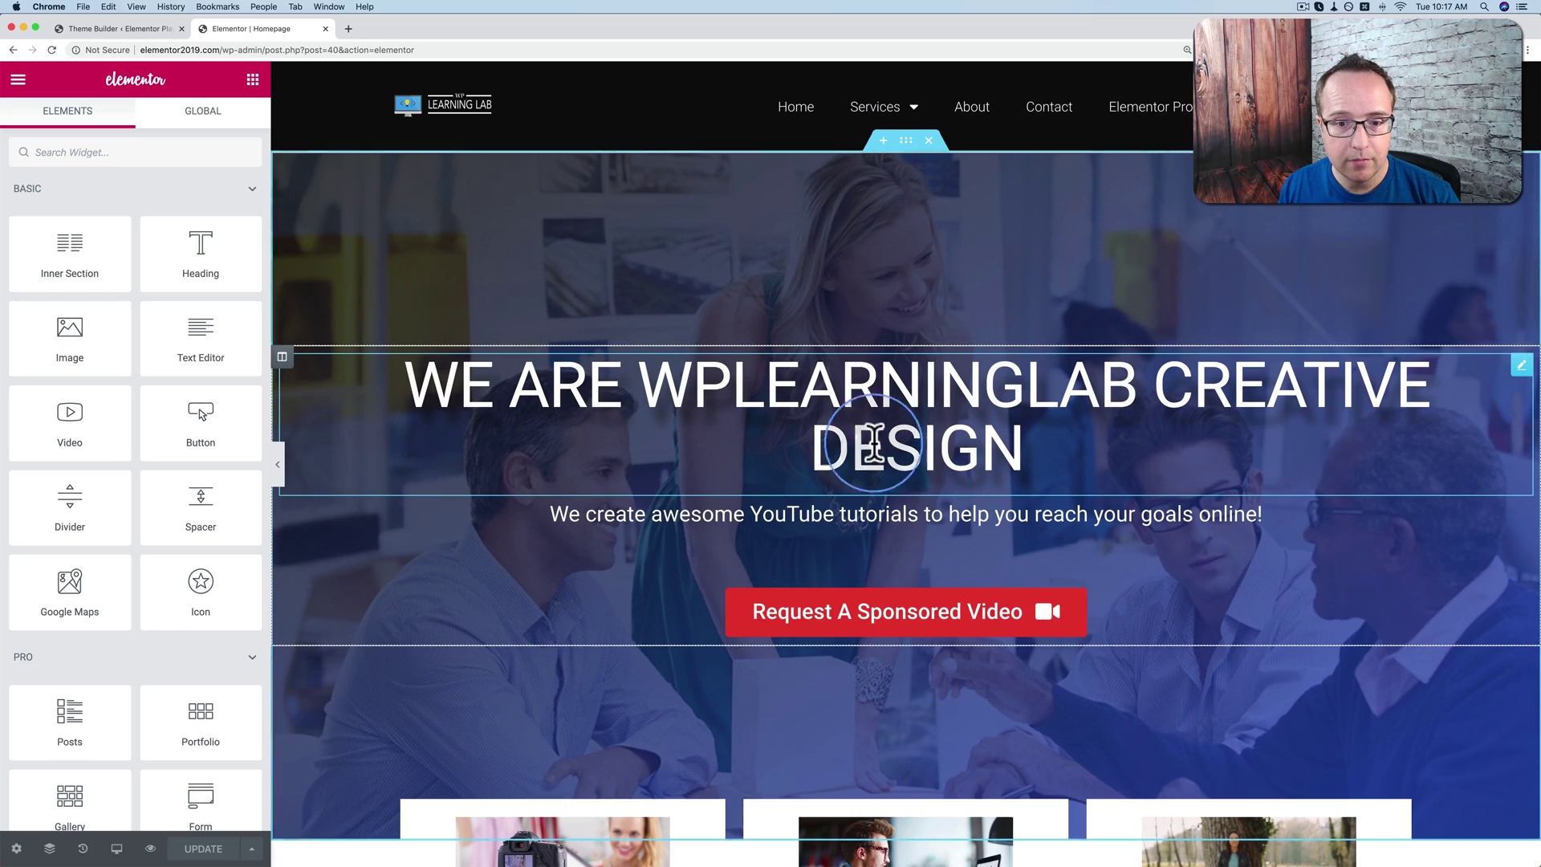
# Scroll down to open the footer template, then scroll back up to the hero.
pyautogui.scroll(-2, 623, 406)
pyautogui.scroll(-15, 625, 406)
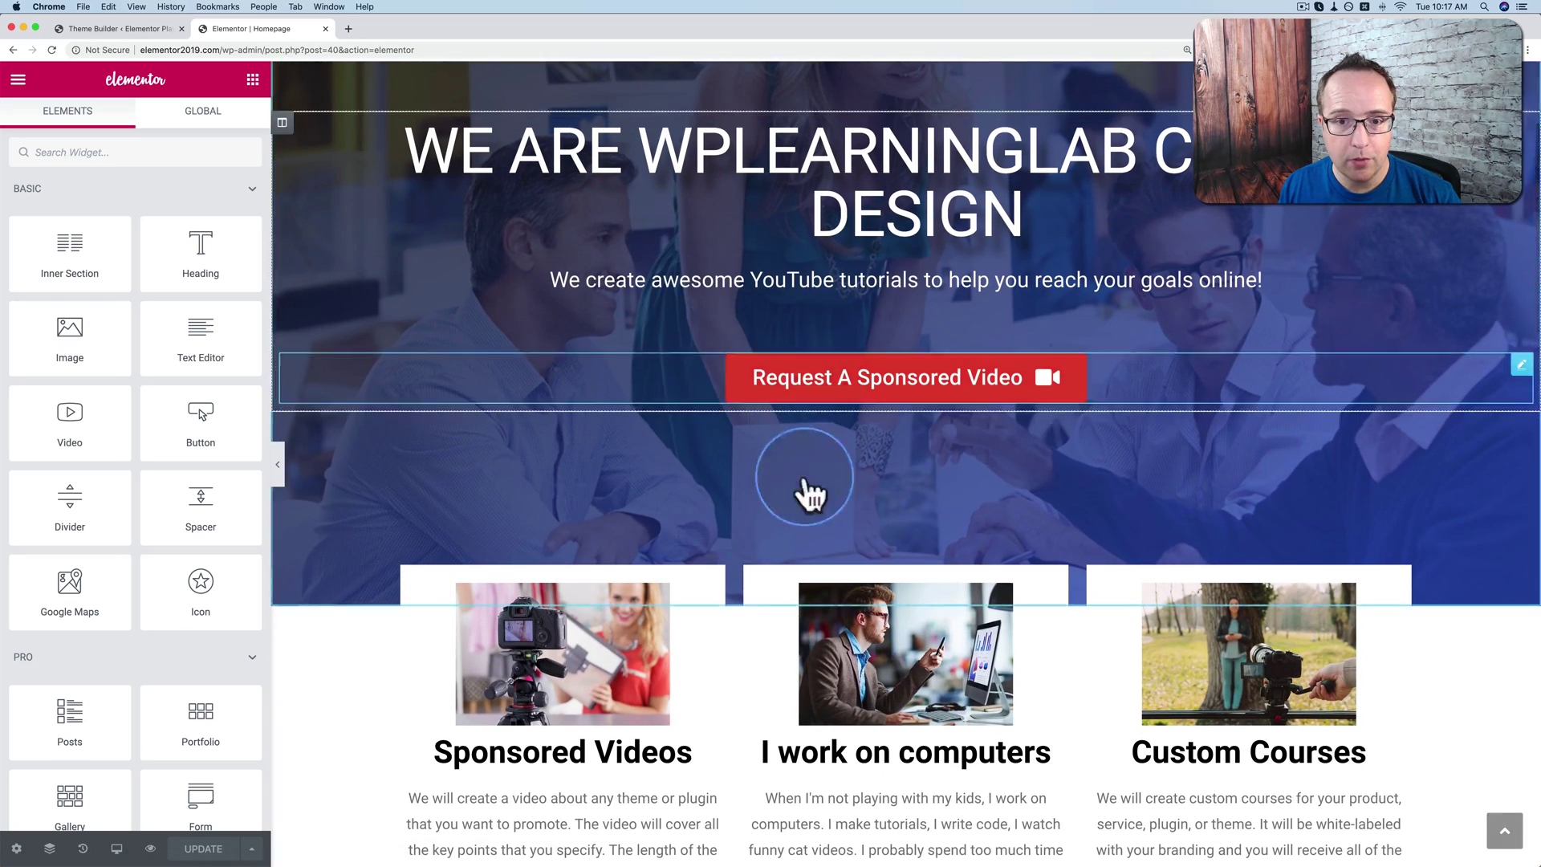
pyautogui.scroll(-10, 648, 630)
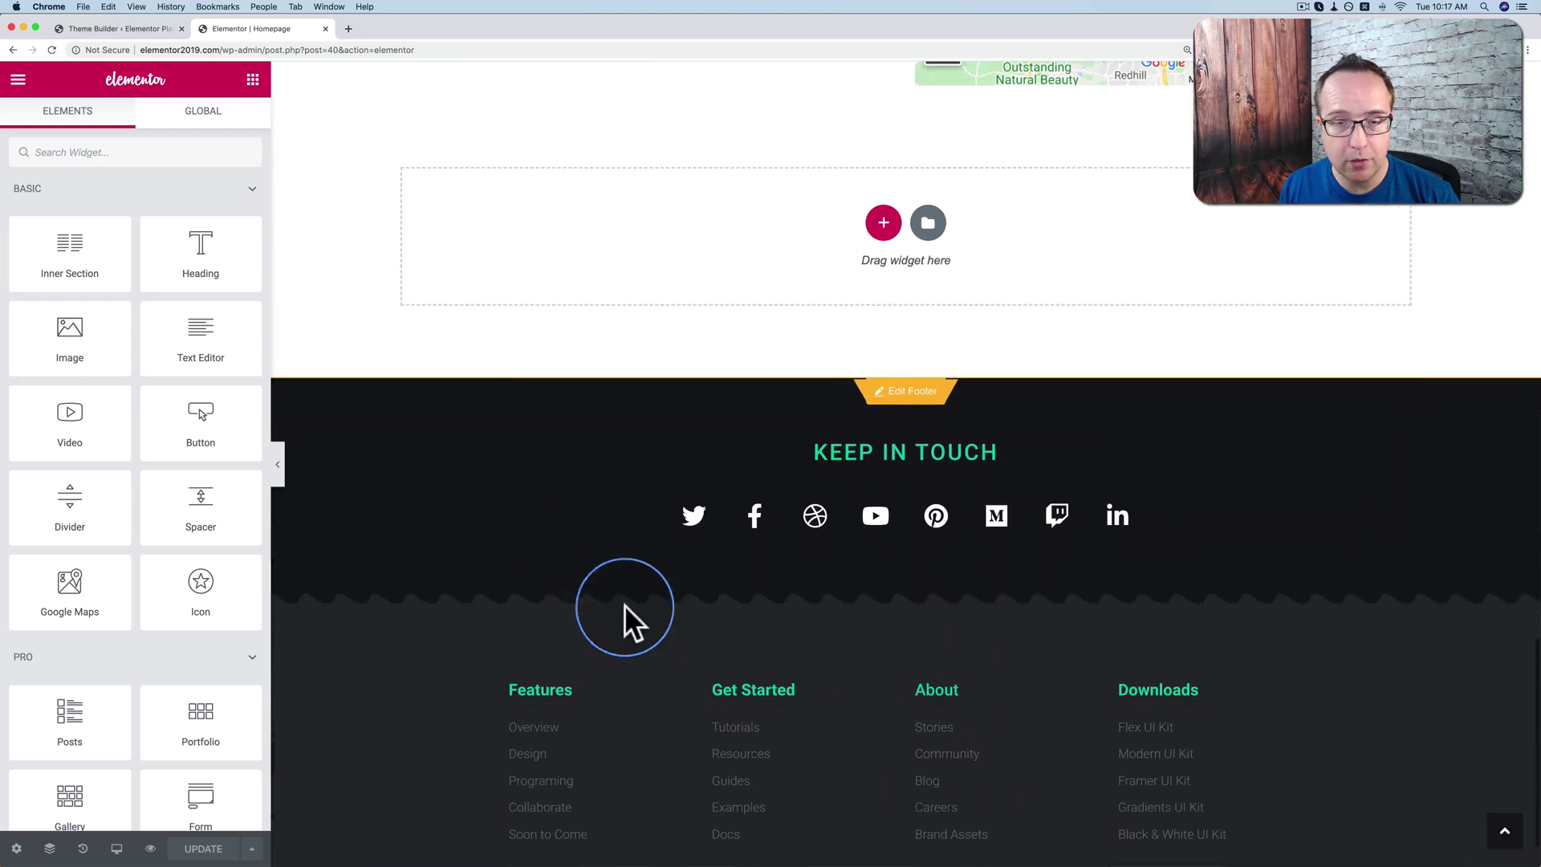
pyautogui.click(909, 324)
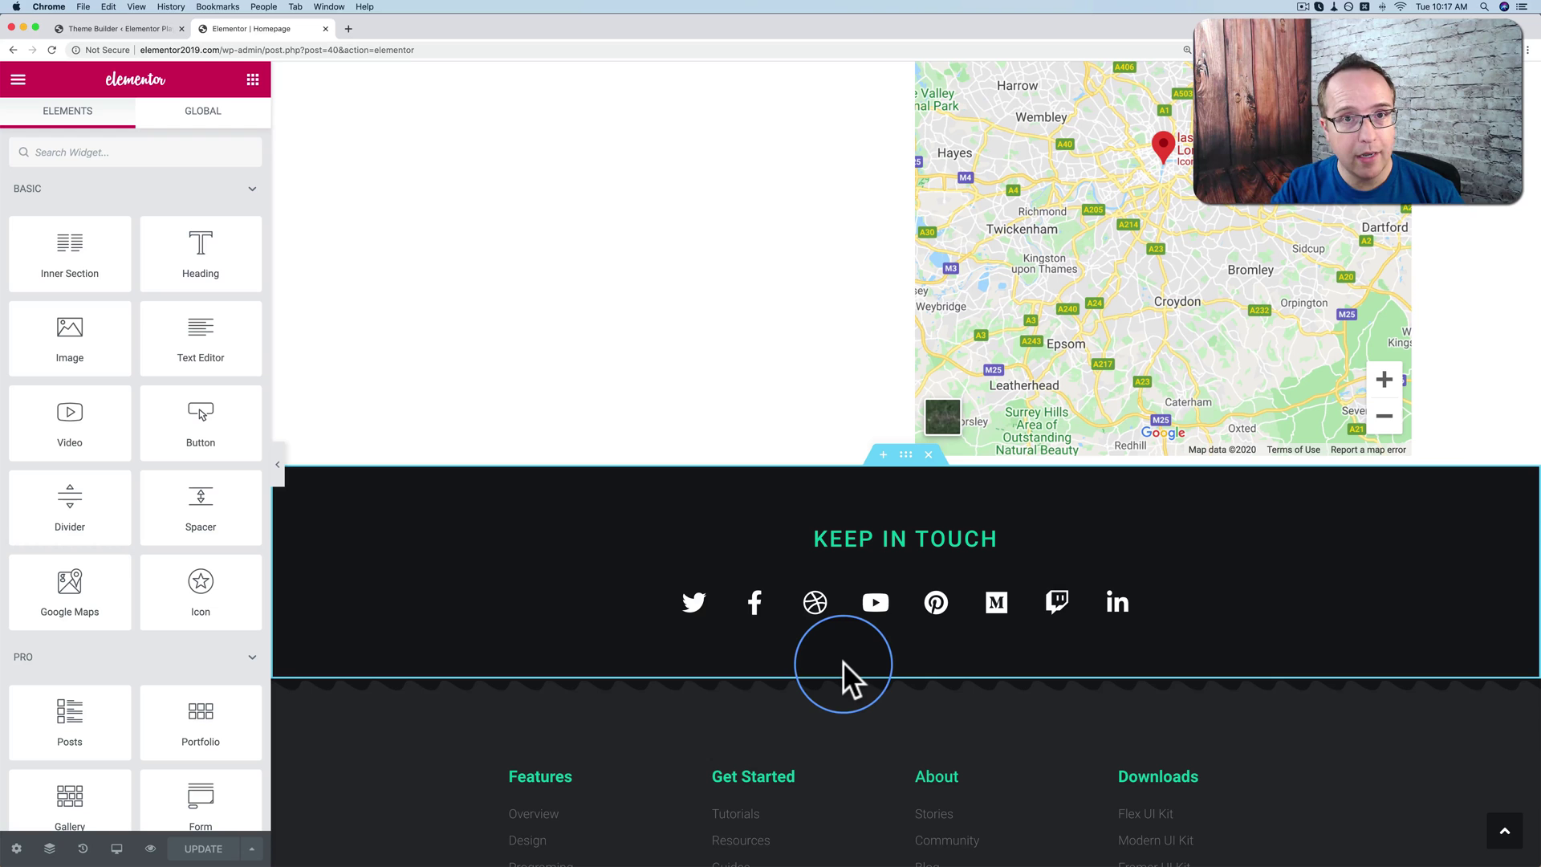
pyautogui.scroll(20, 843, 678)
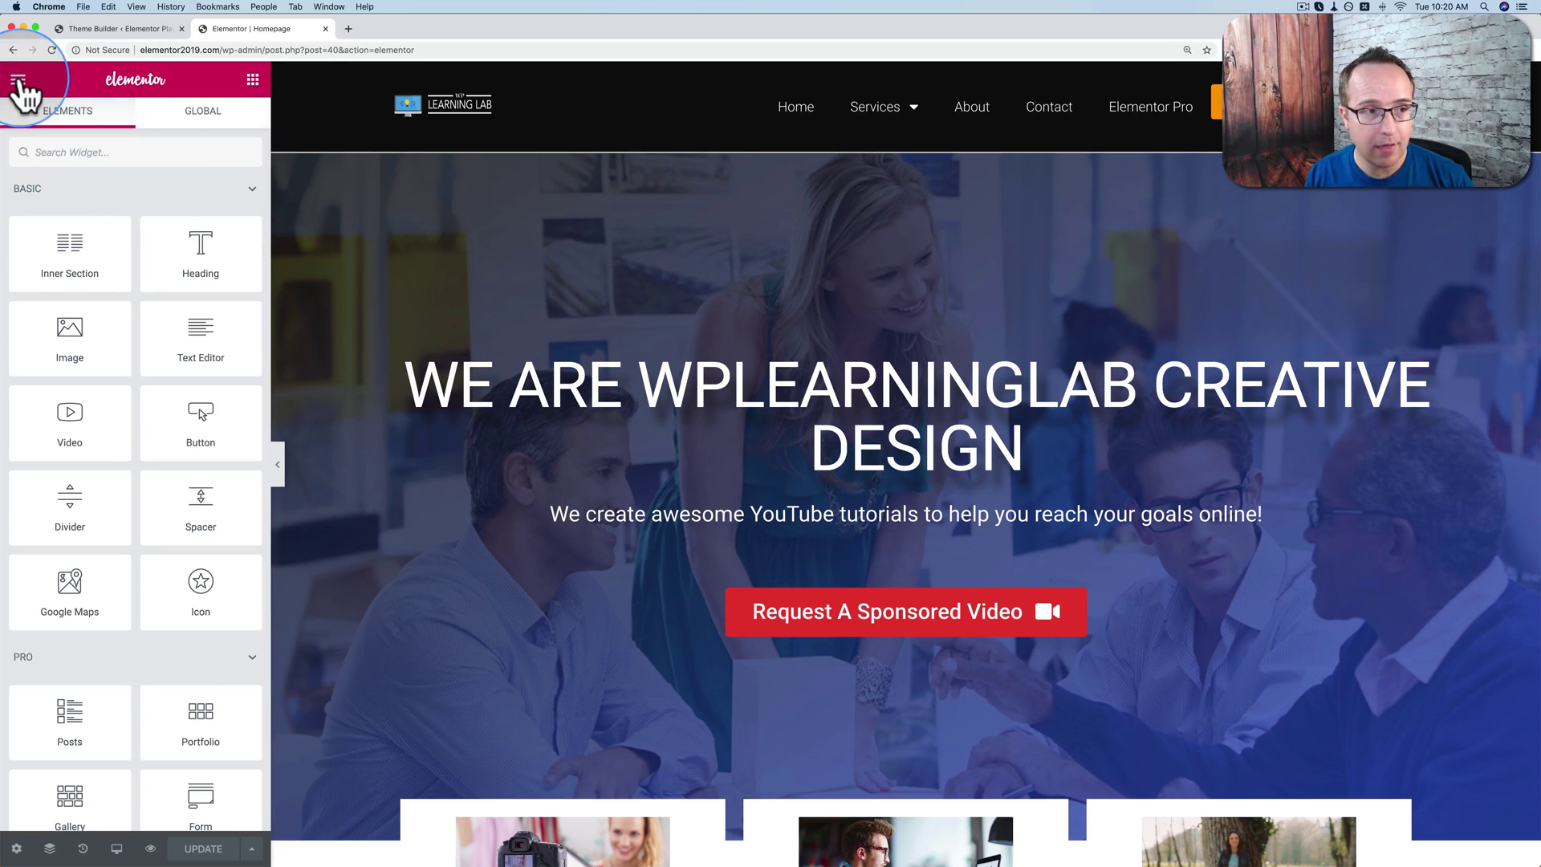
# Open Theme Style and check its empty Custom CSS box, then close the panel without adding any CSS.
pyautogui.click(19, 81)
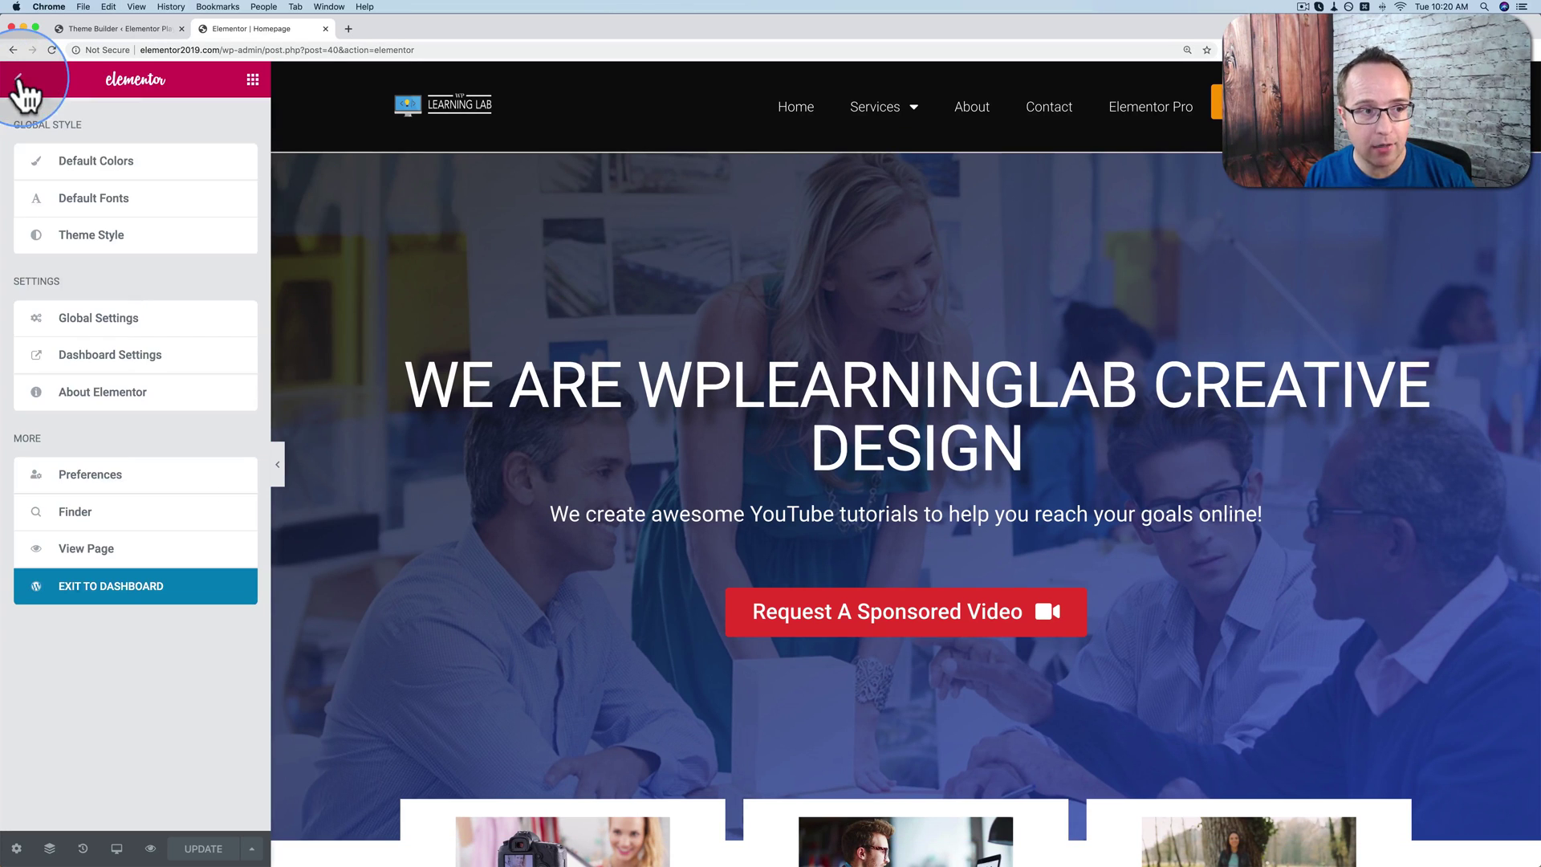
pyautogui.click(116, 236)
pyautogui.click(25, 512)
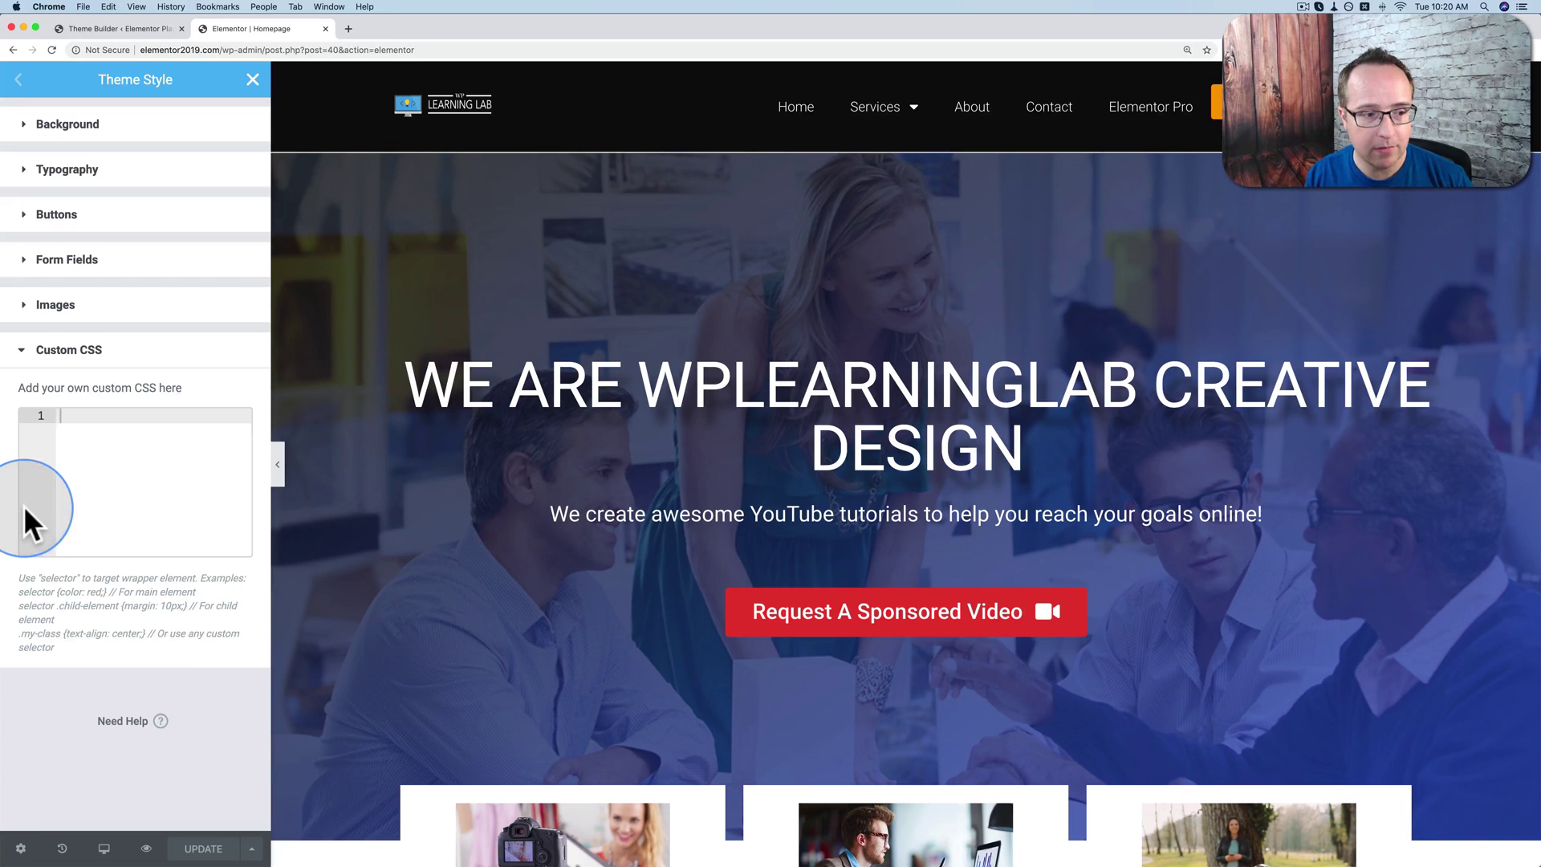
pyautogui.click(108, 462)
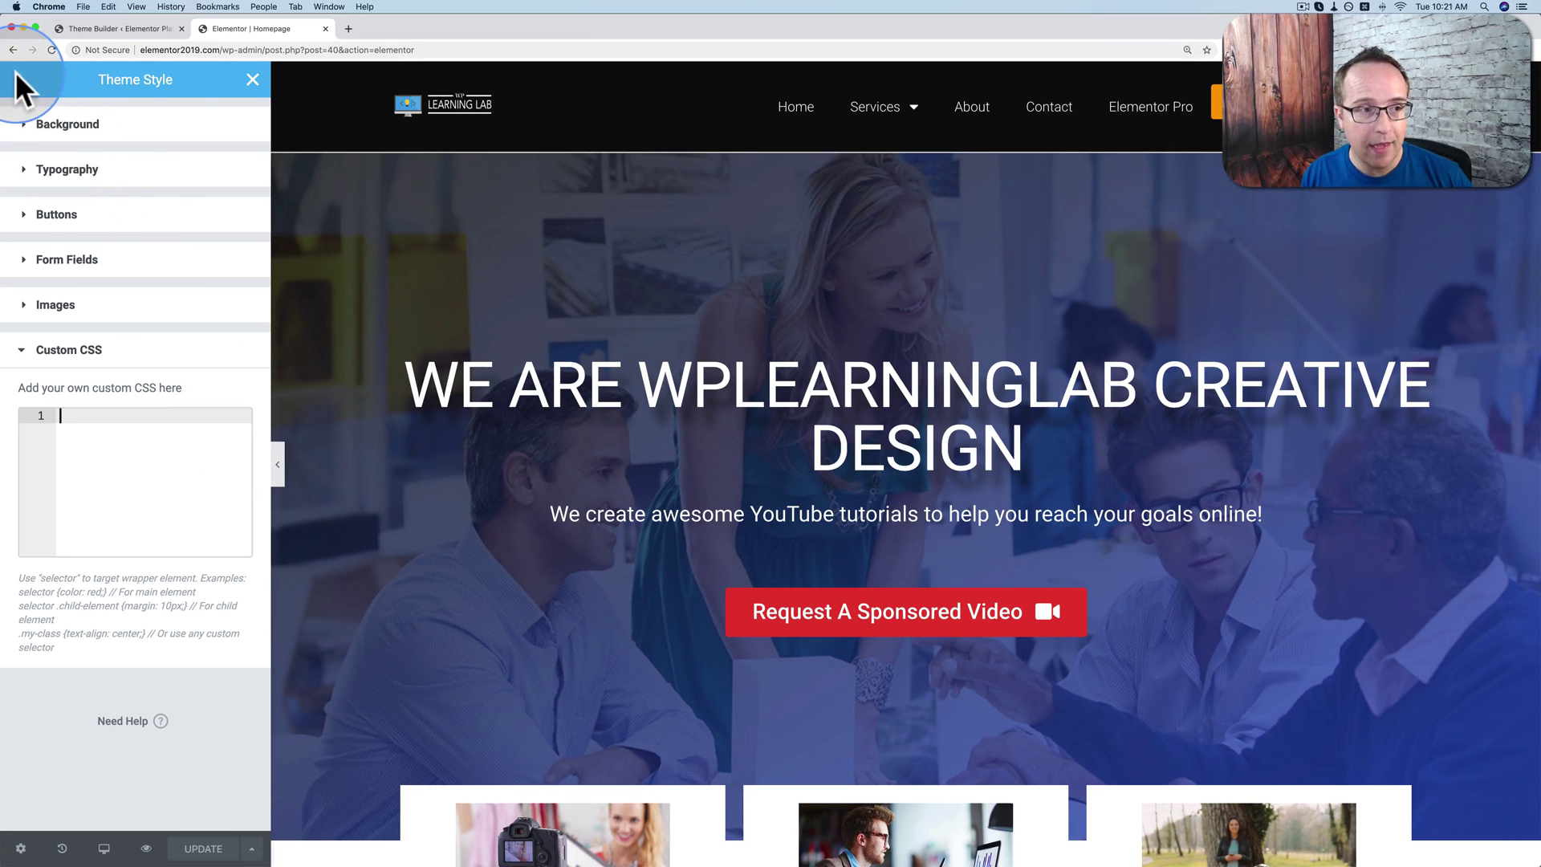
pyautogui.click(251, 79)
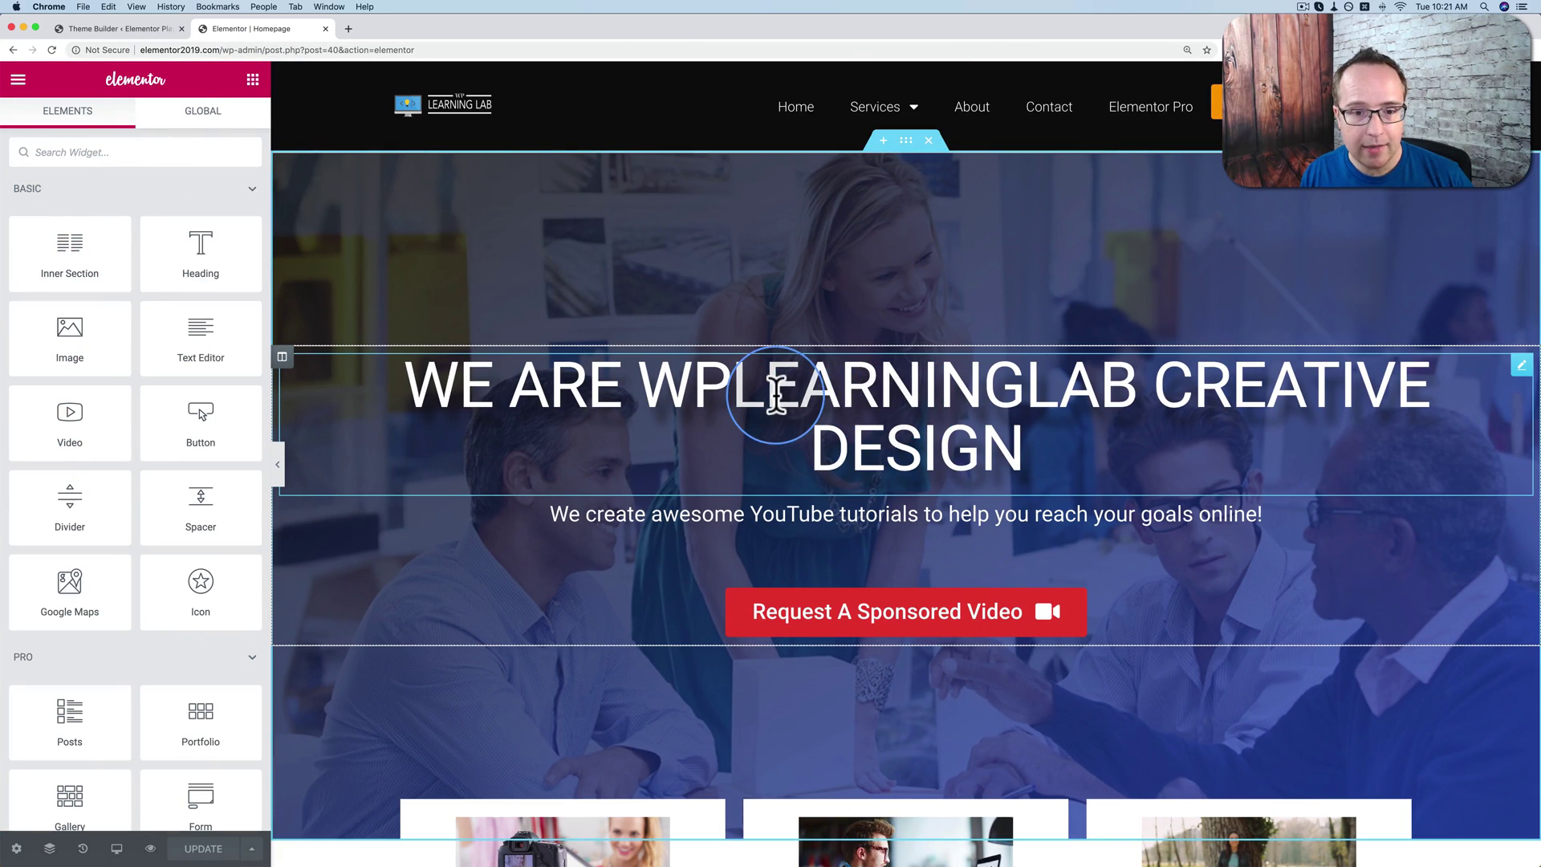
# Select the hero heading, highlight 'ARE WPLEARNINGLAB', and check the title's dynamic tags list.
pyautogui.click(784, 391)
pyautogui.moveTo(580, 386); pyautogui.dragTo(677, 378)
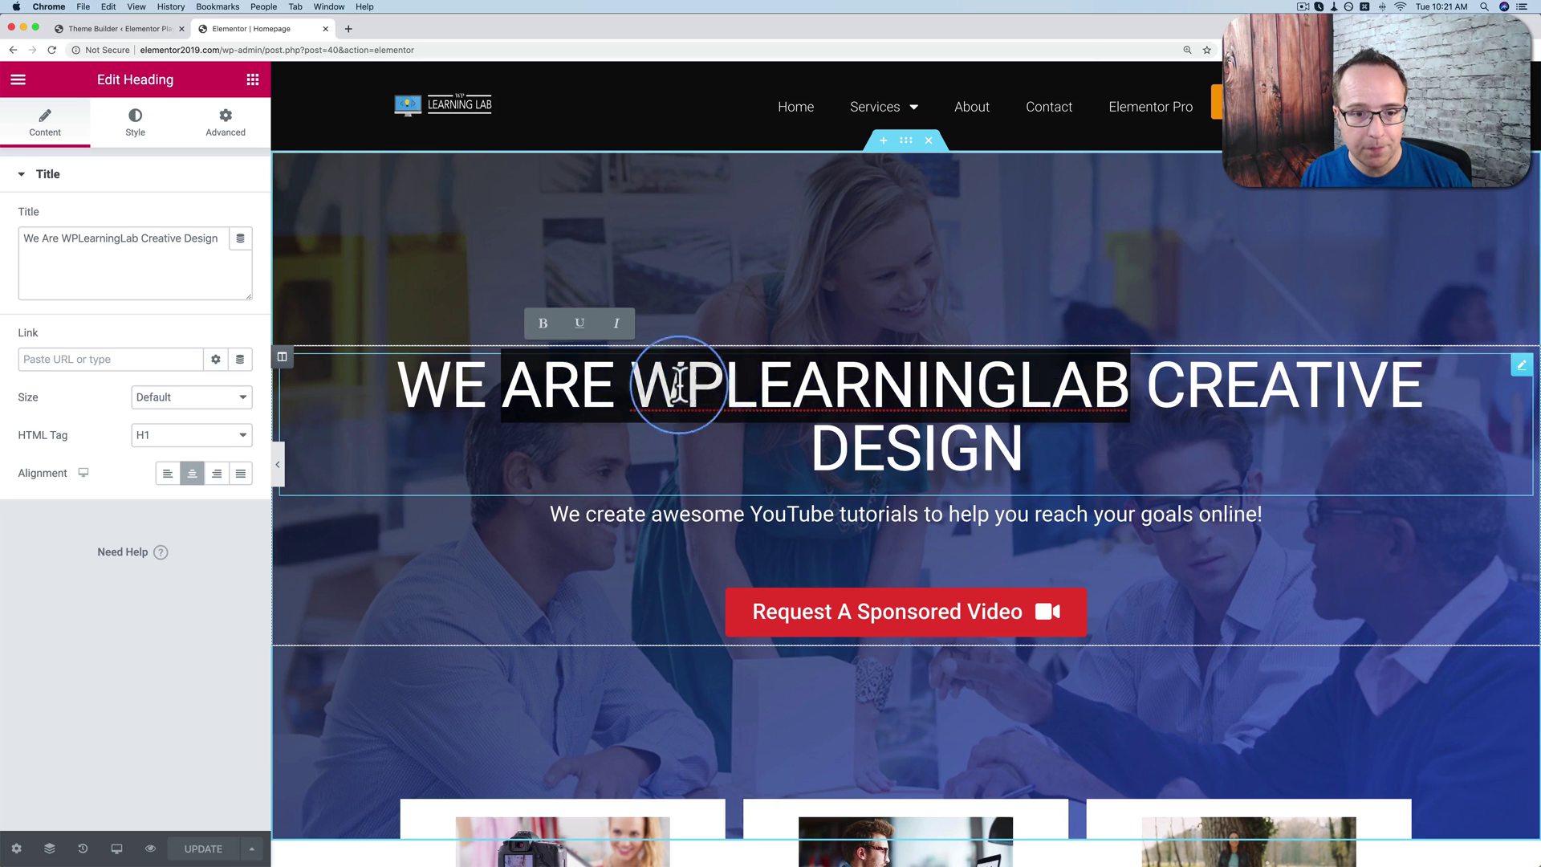
pyautogui.click(253, 245)
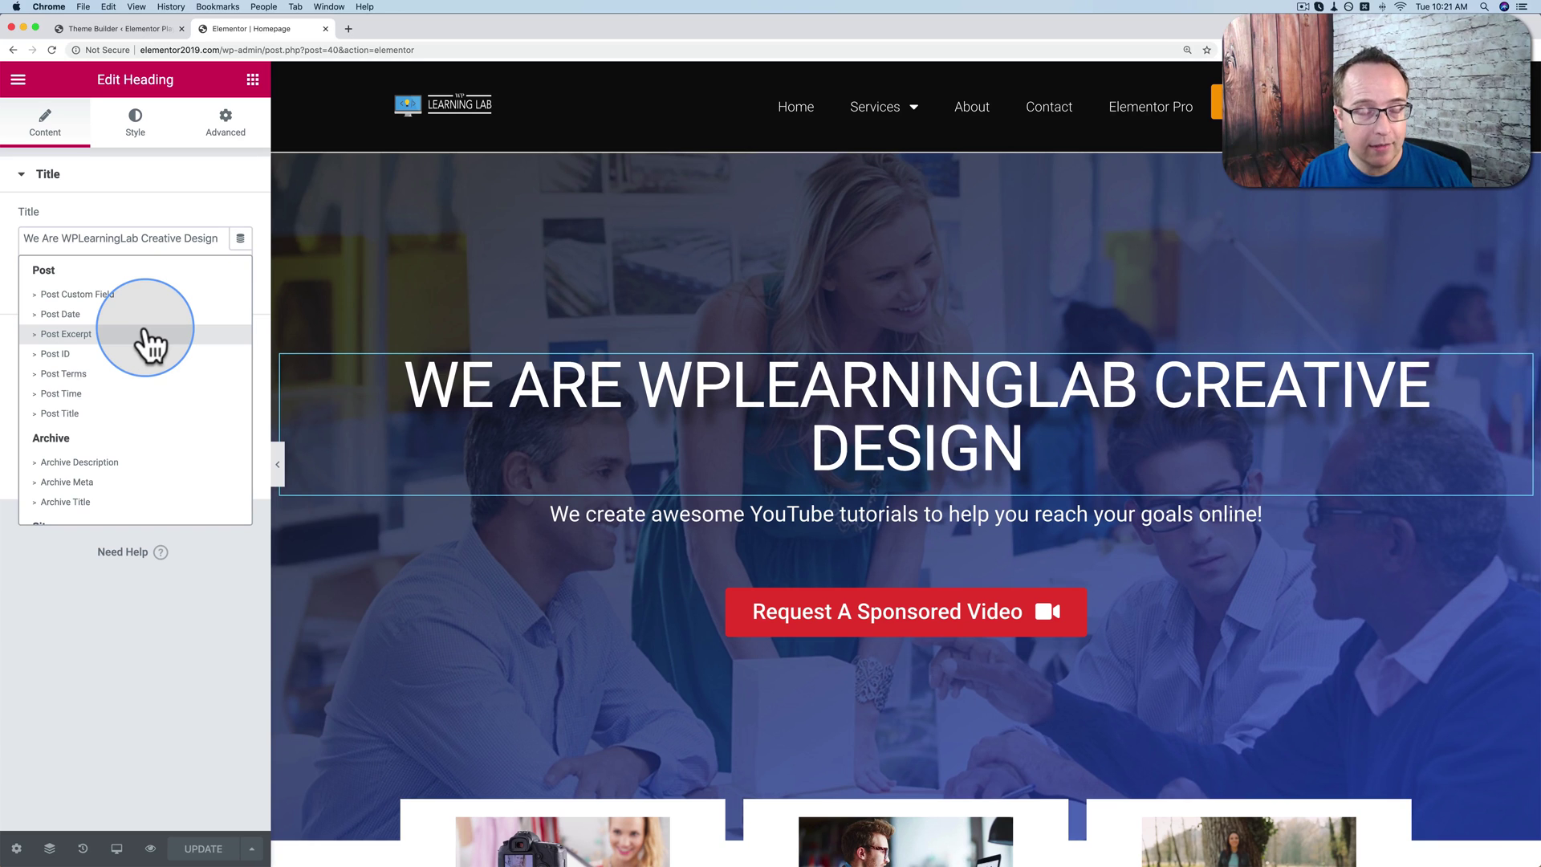
pyautogui.click(571, 406)
pyautogui.moveTo(553, 395); pyautogui.dragTo(749, 389)
pyautogui.click(339, 304)
# Bind the heading's Text Color to a Post Custom Field using the key eael_uid.
pyautogui.click(137, 128)
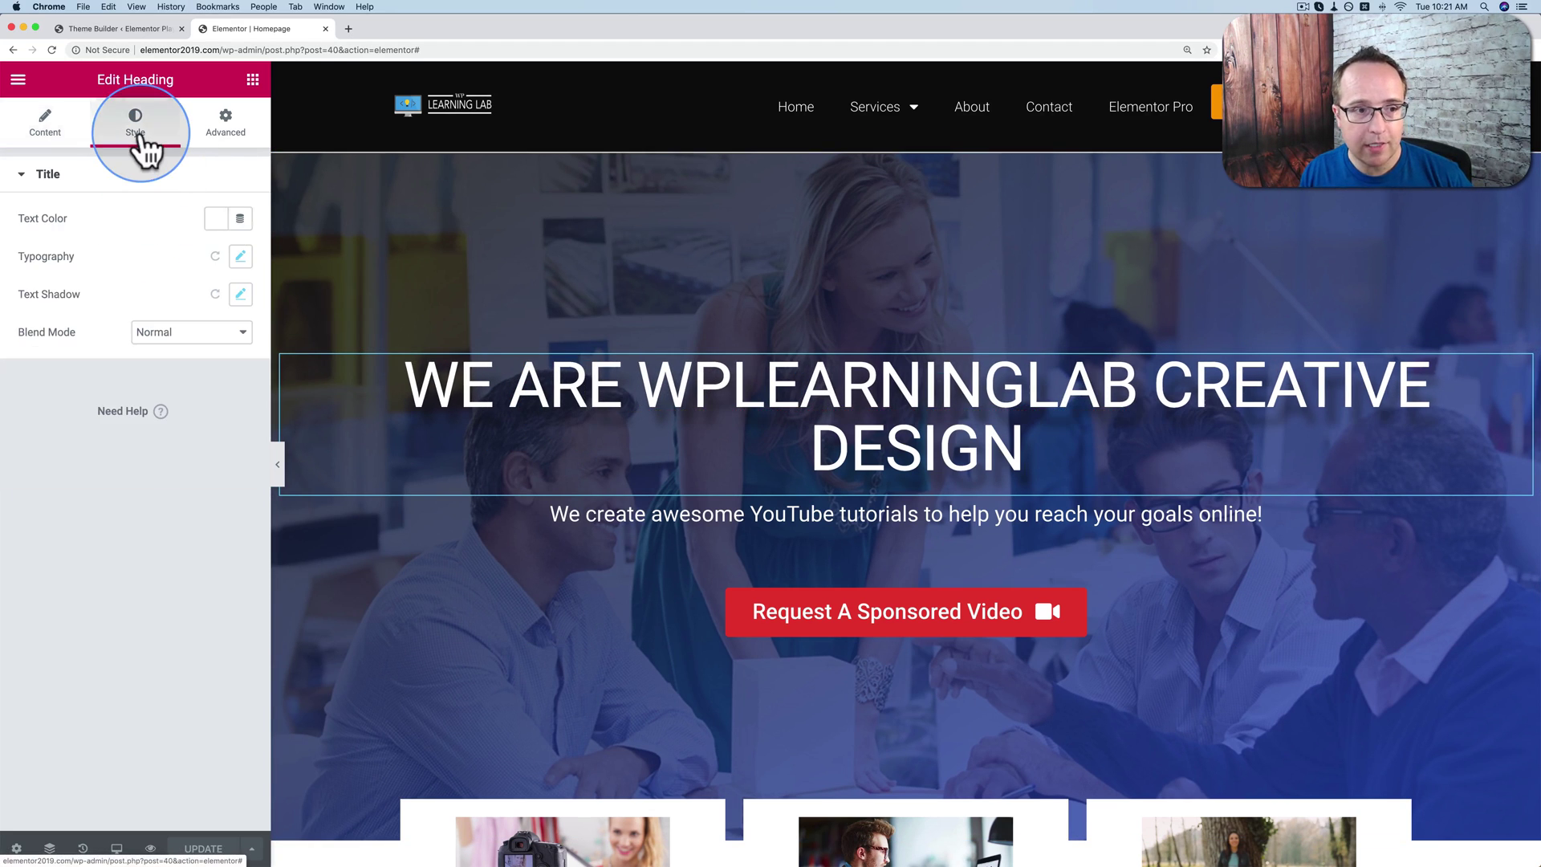
pyautogui.click(239, 218)
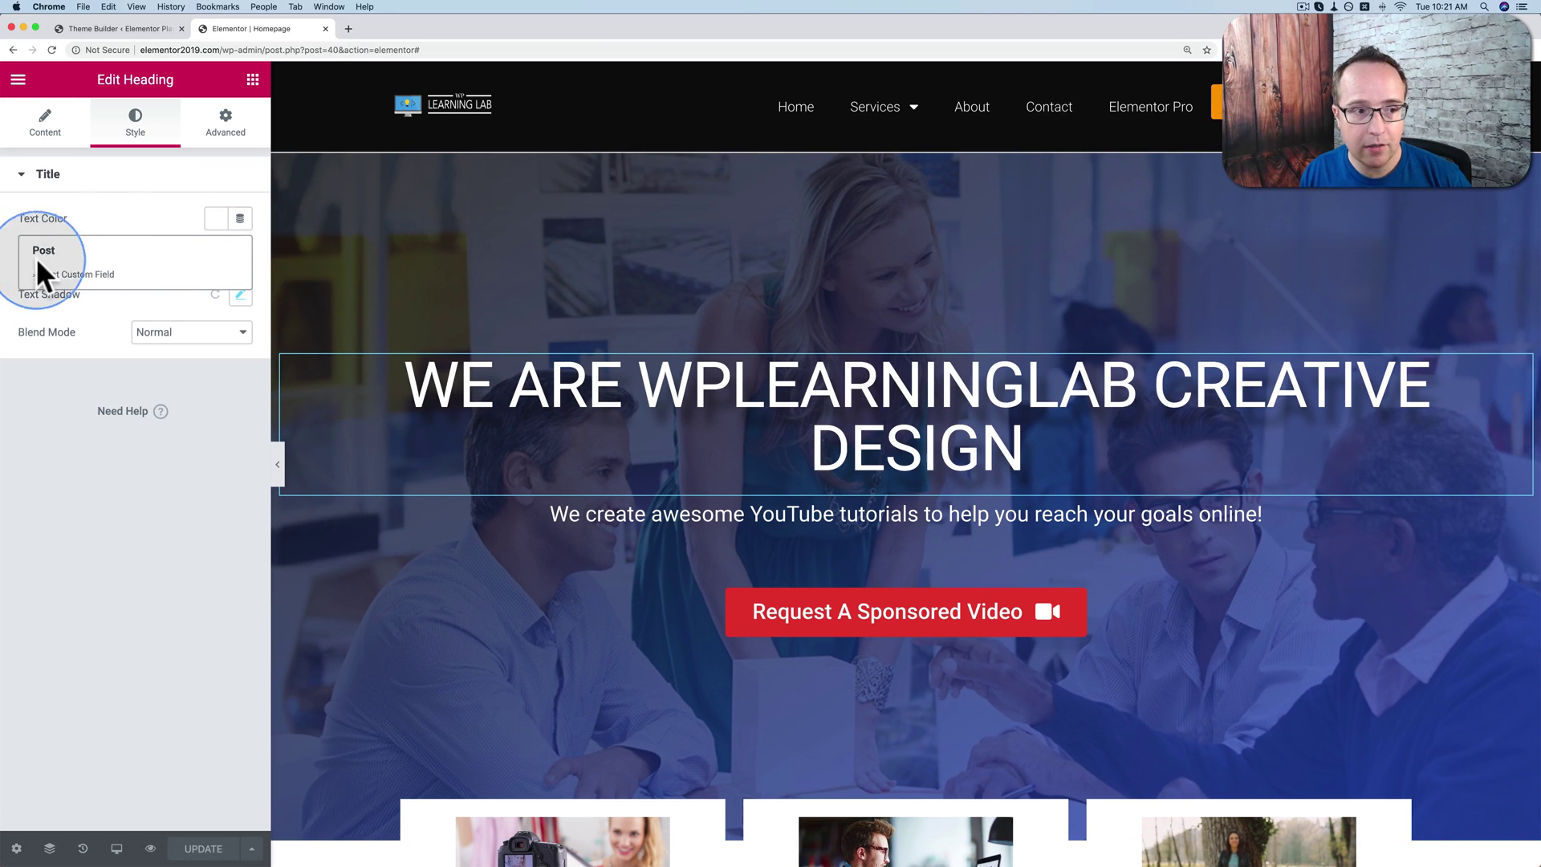
pyautogui.click(88, 274)
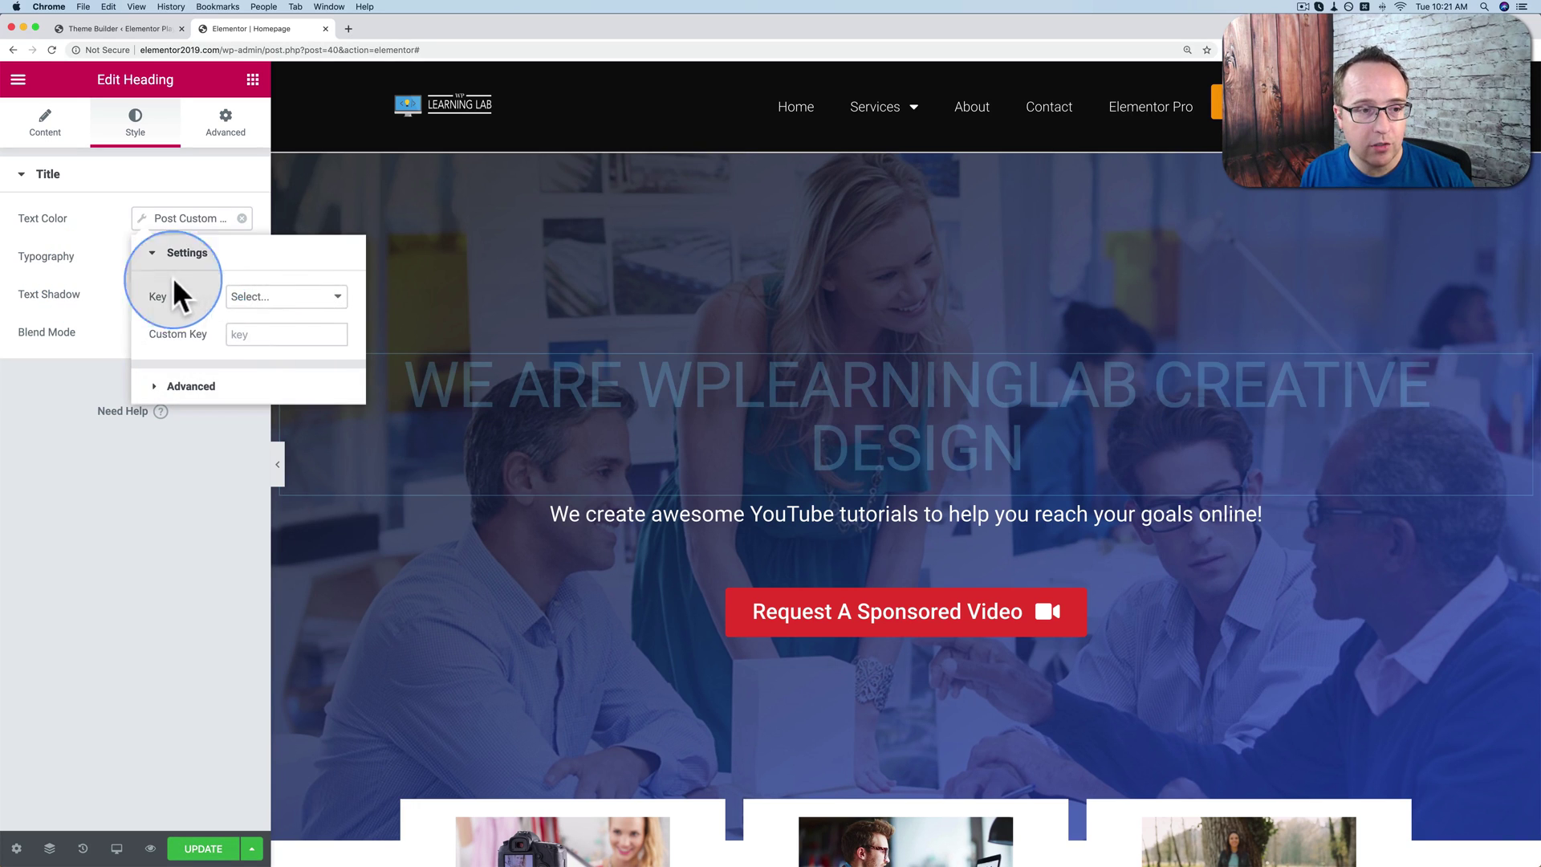
pyautogui.click(309, 297)
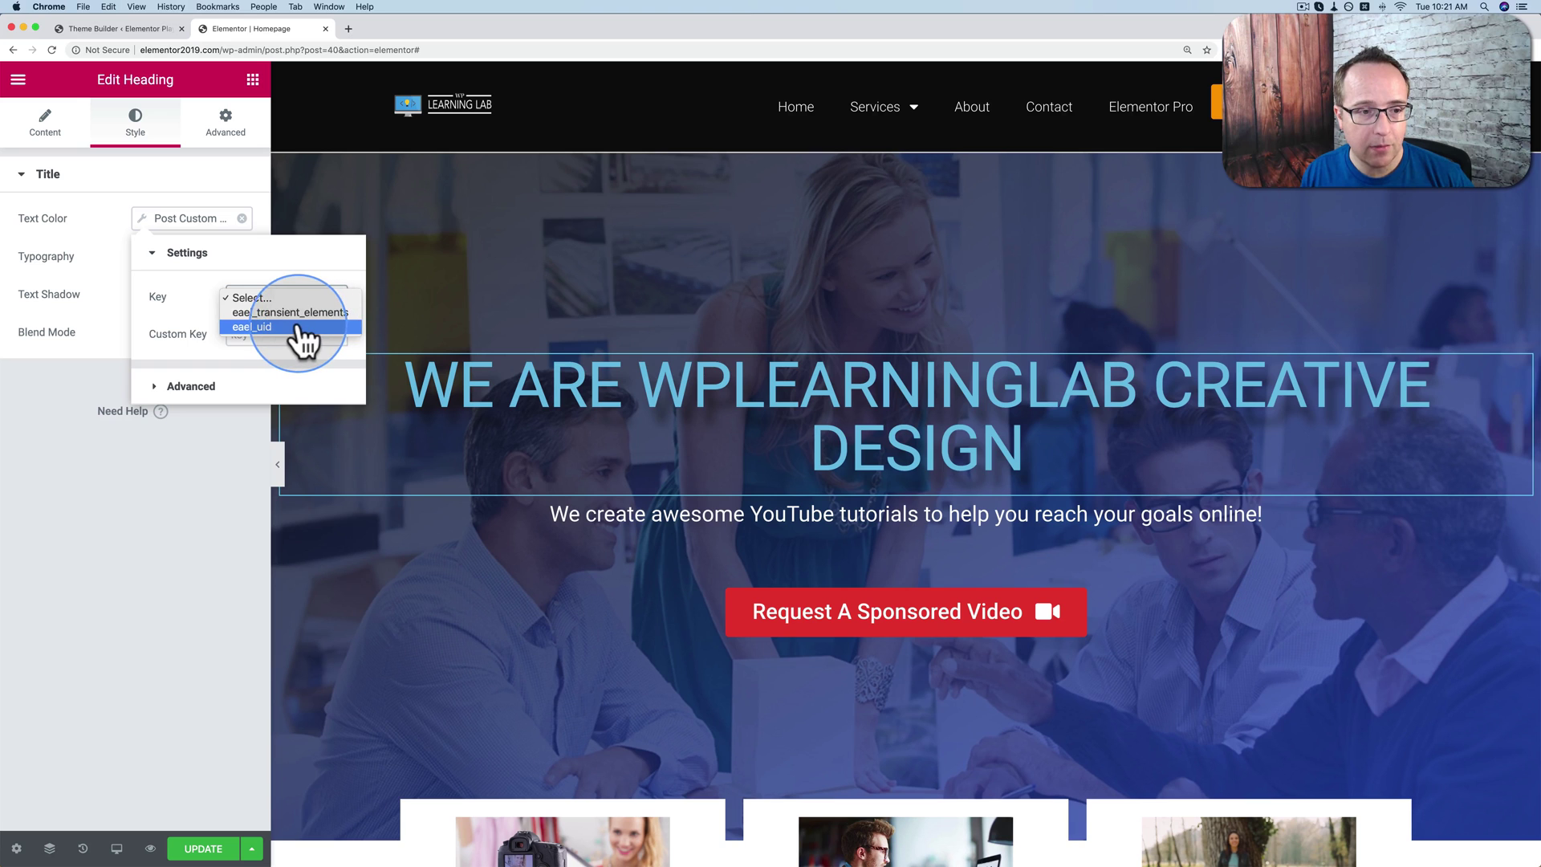
pyautogui.click(297, 326)
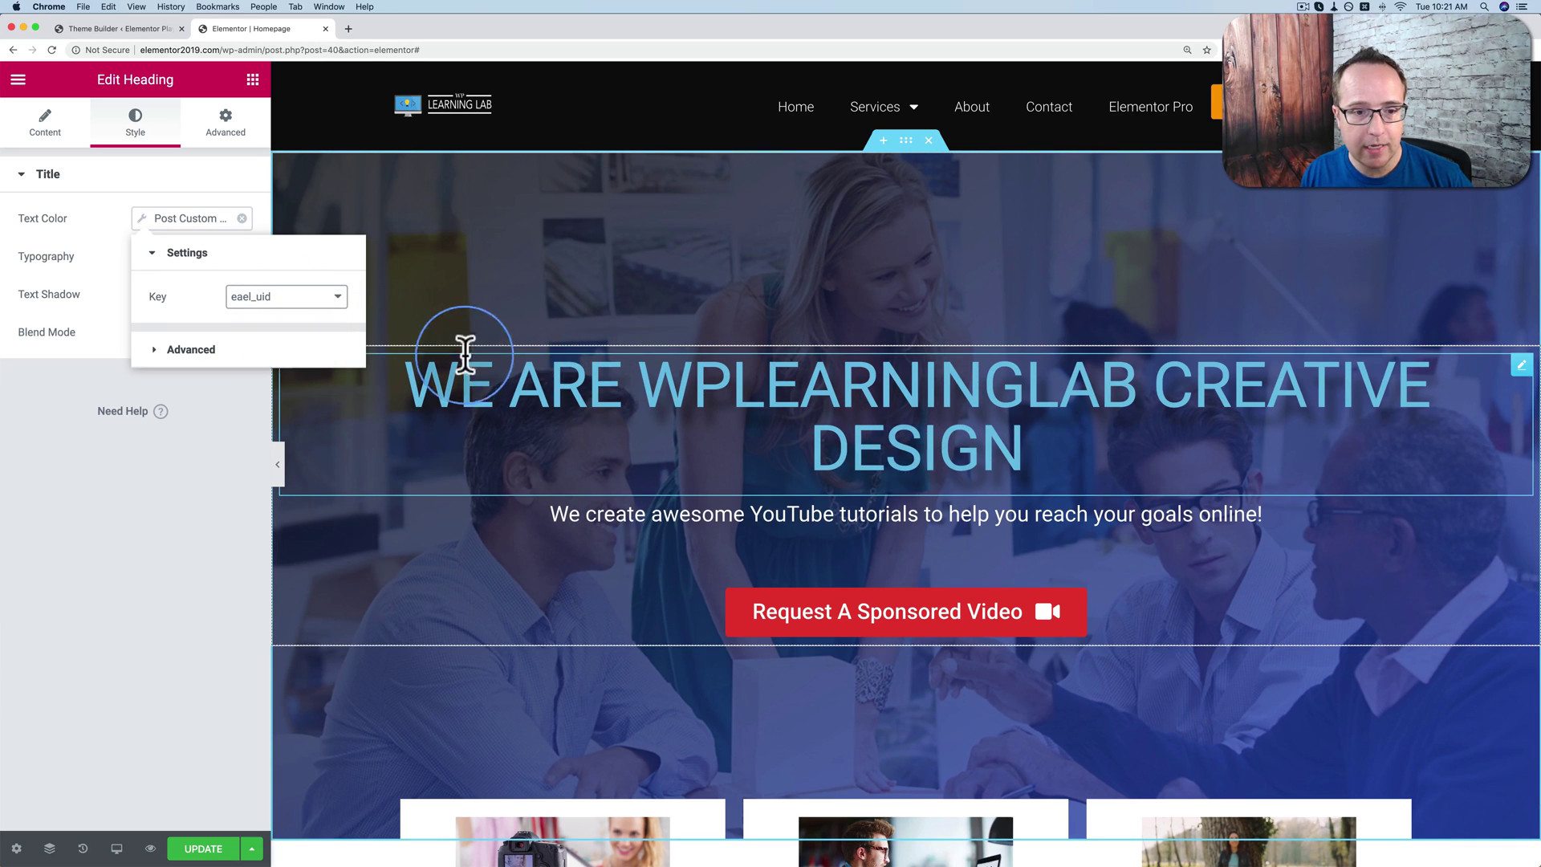
pyautogui.click(95, 374)
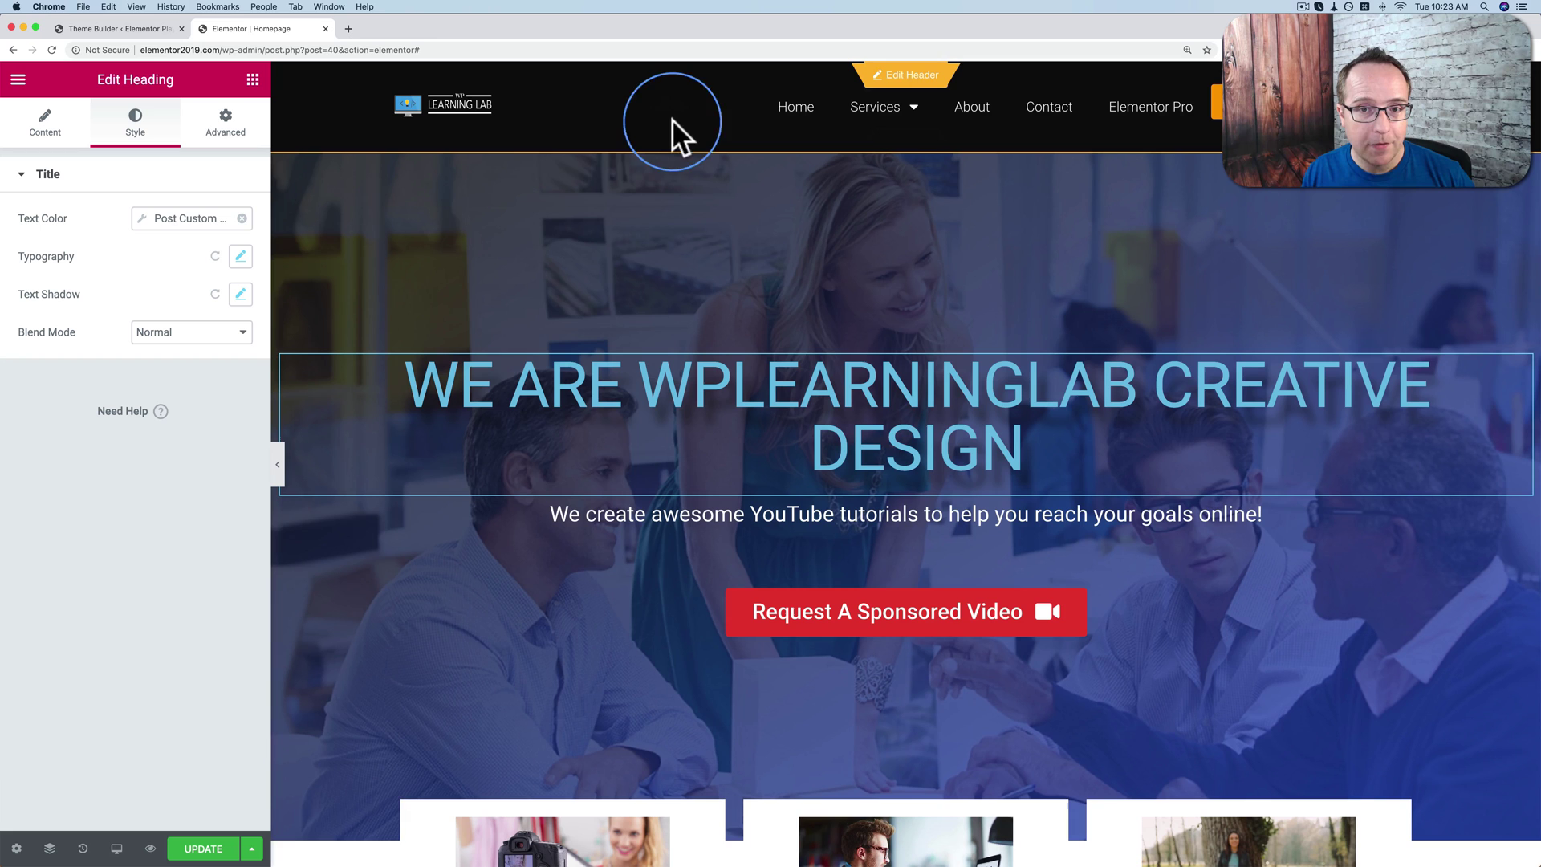
# Check that the header template's section keeps 'header' as its HTML tag, then return to the homepage.
pyautogui.click(922, 77)
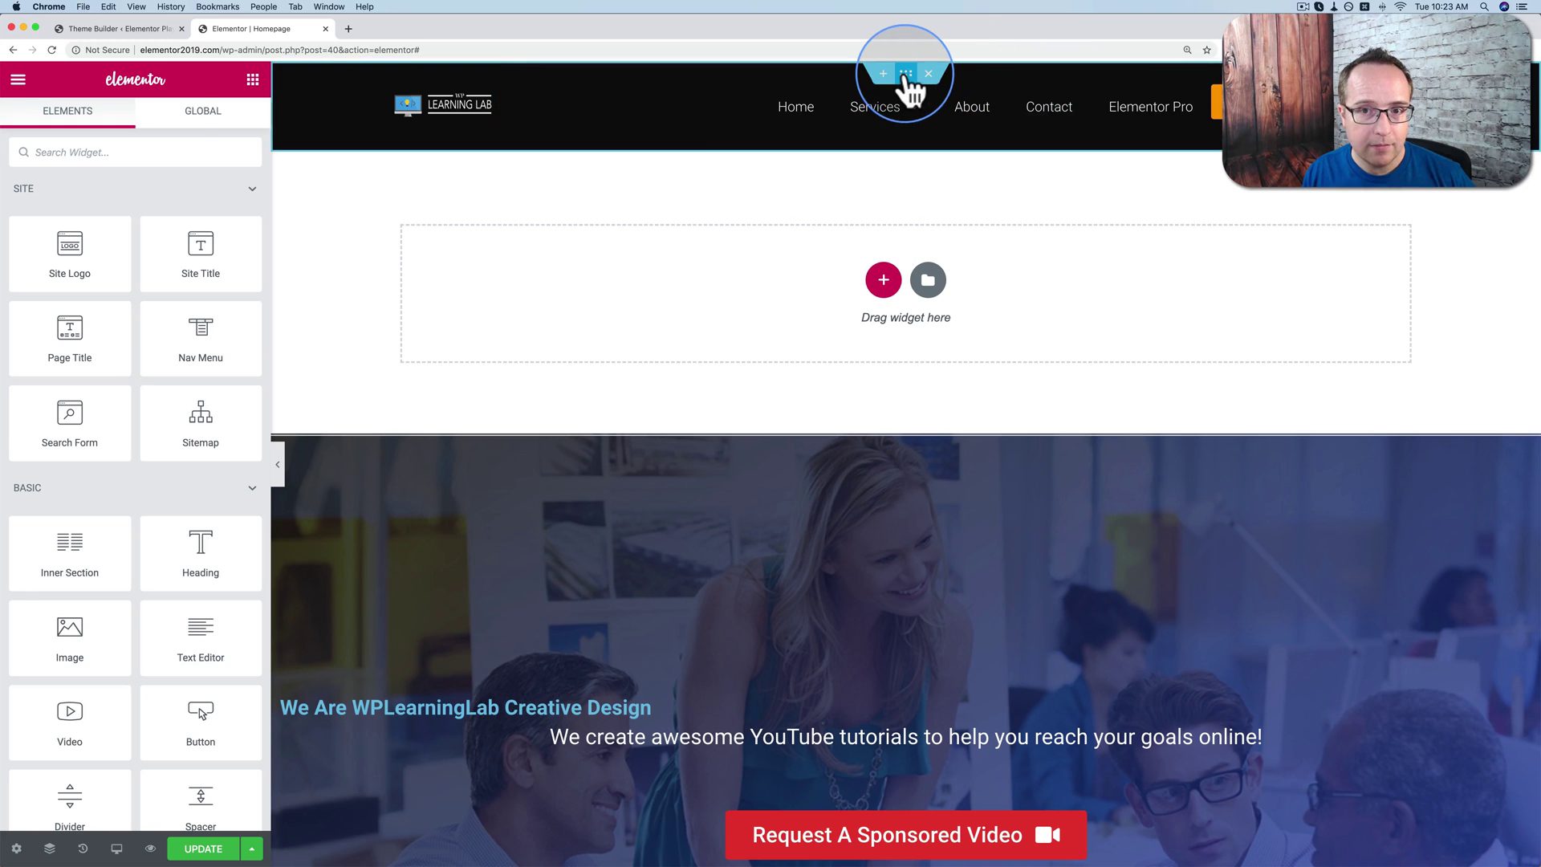
pyautogui.click(905, 74)
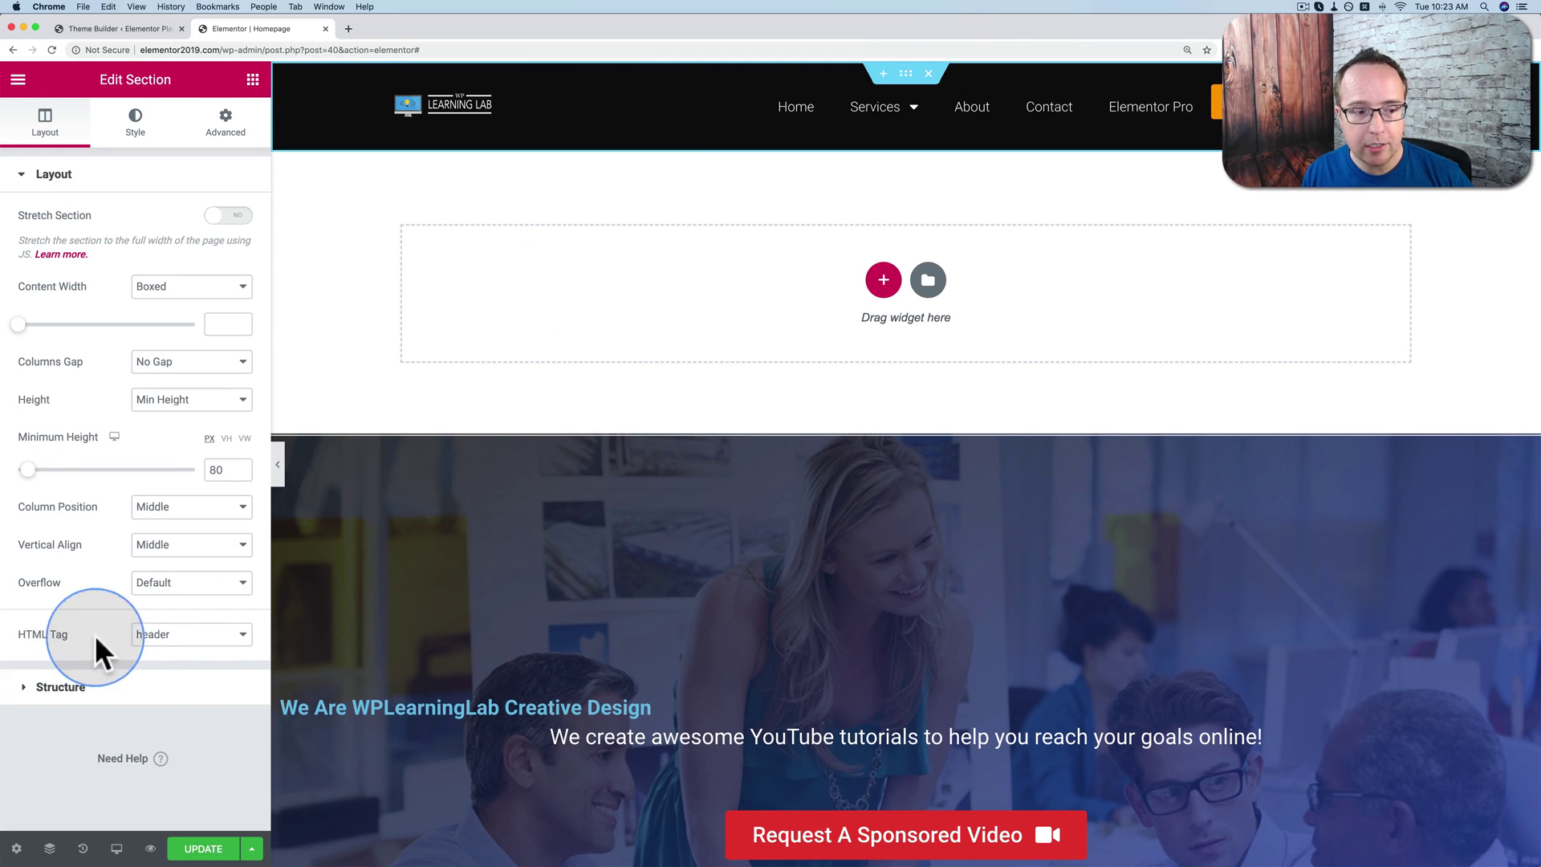
pyautogui.click(180, 634)
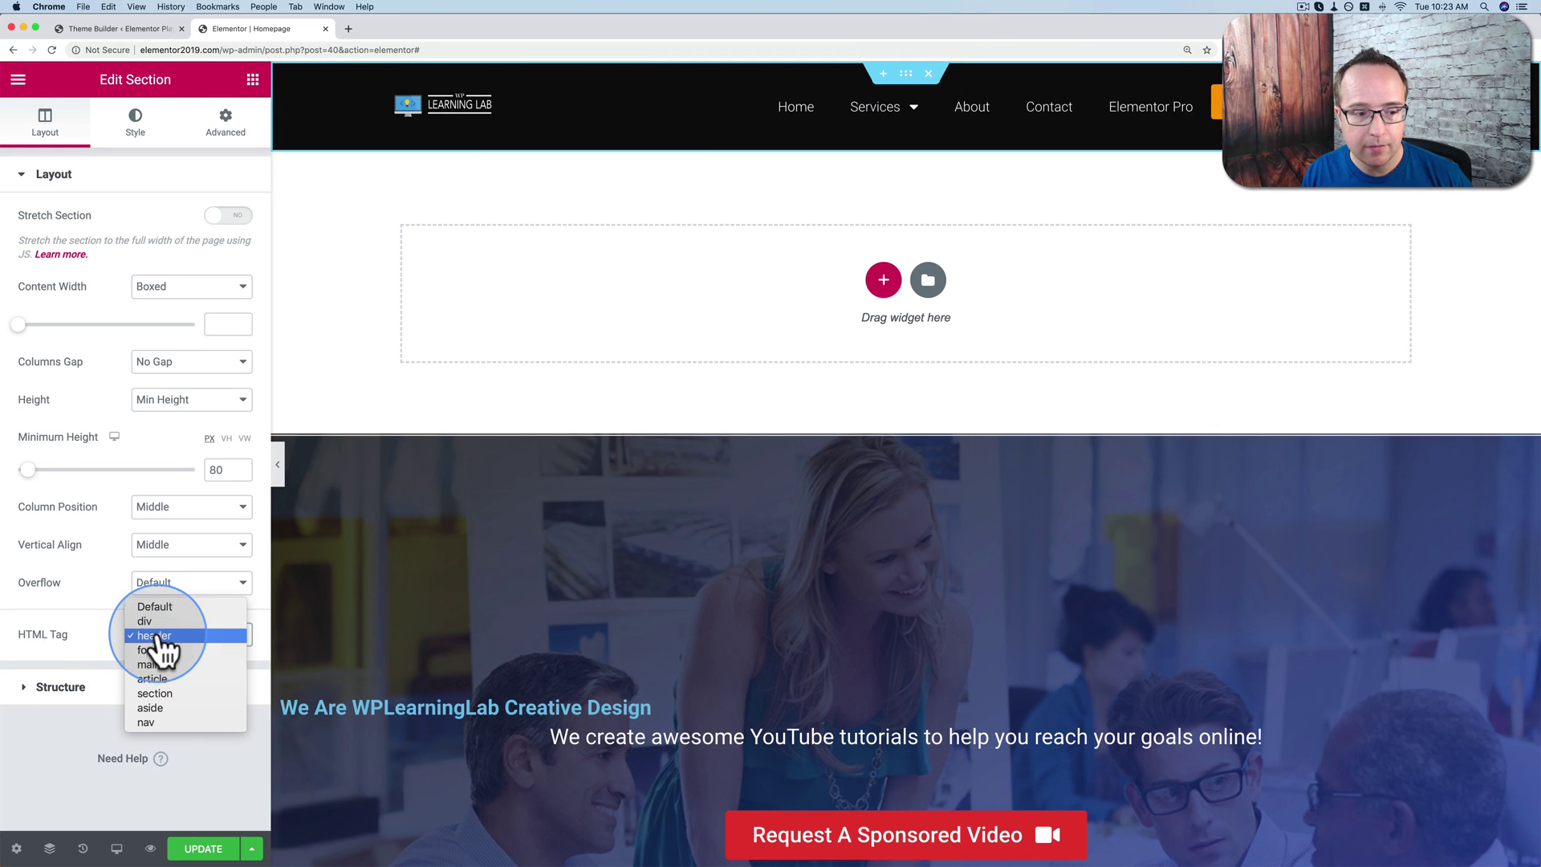
pyautogui.click(158, 638)
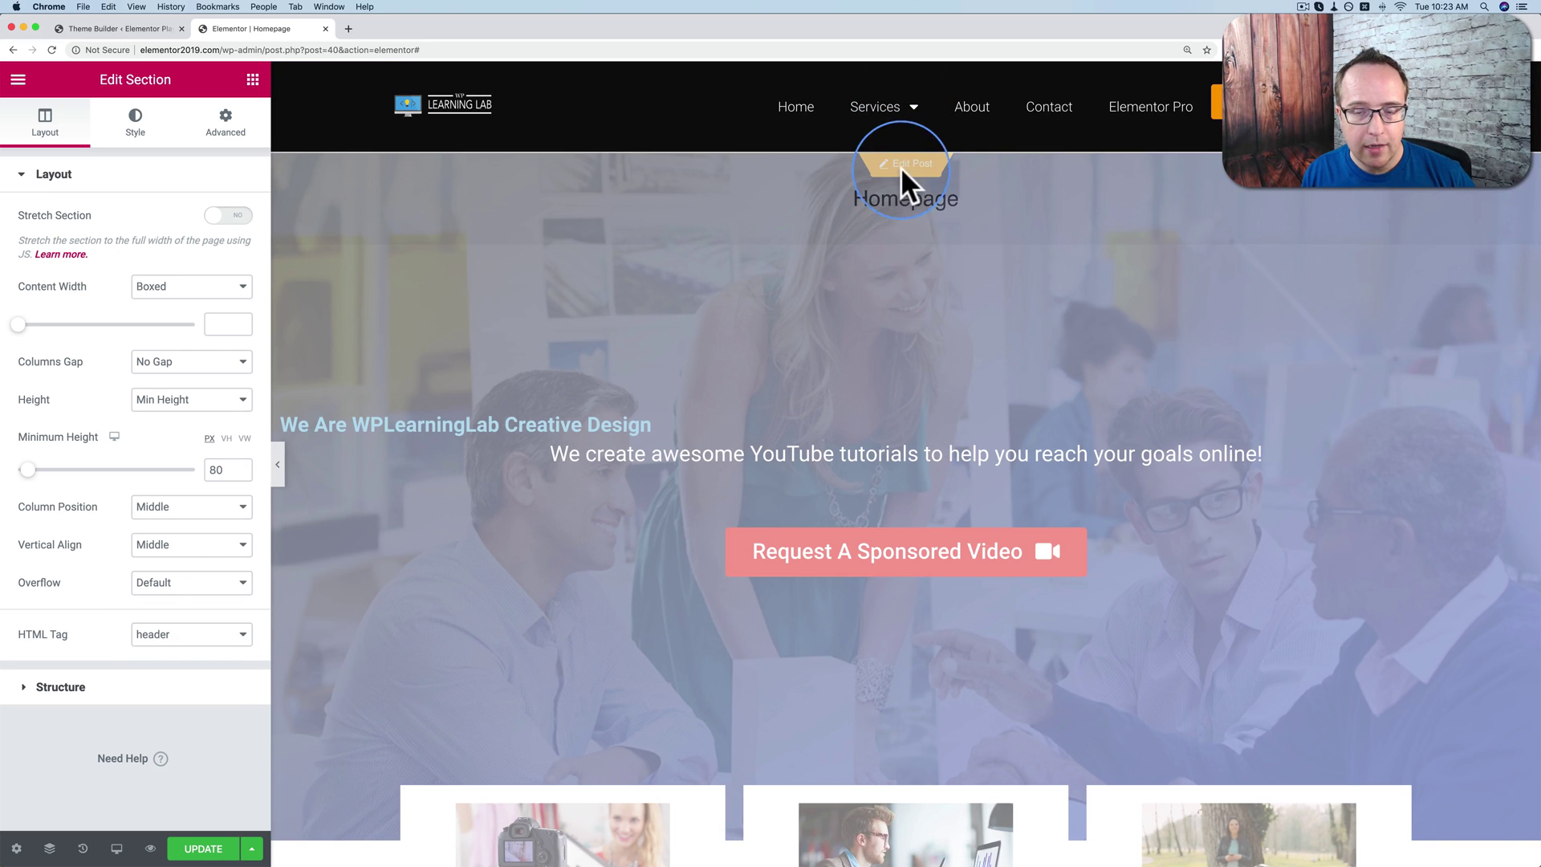
pyautogui.click(922, 165)
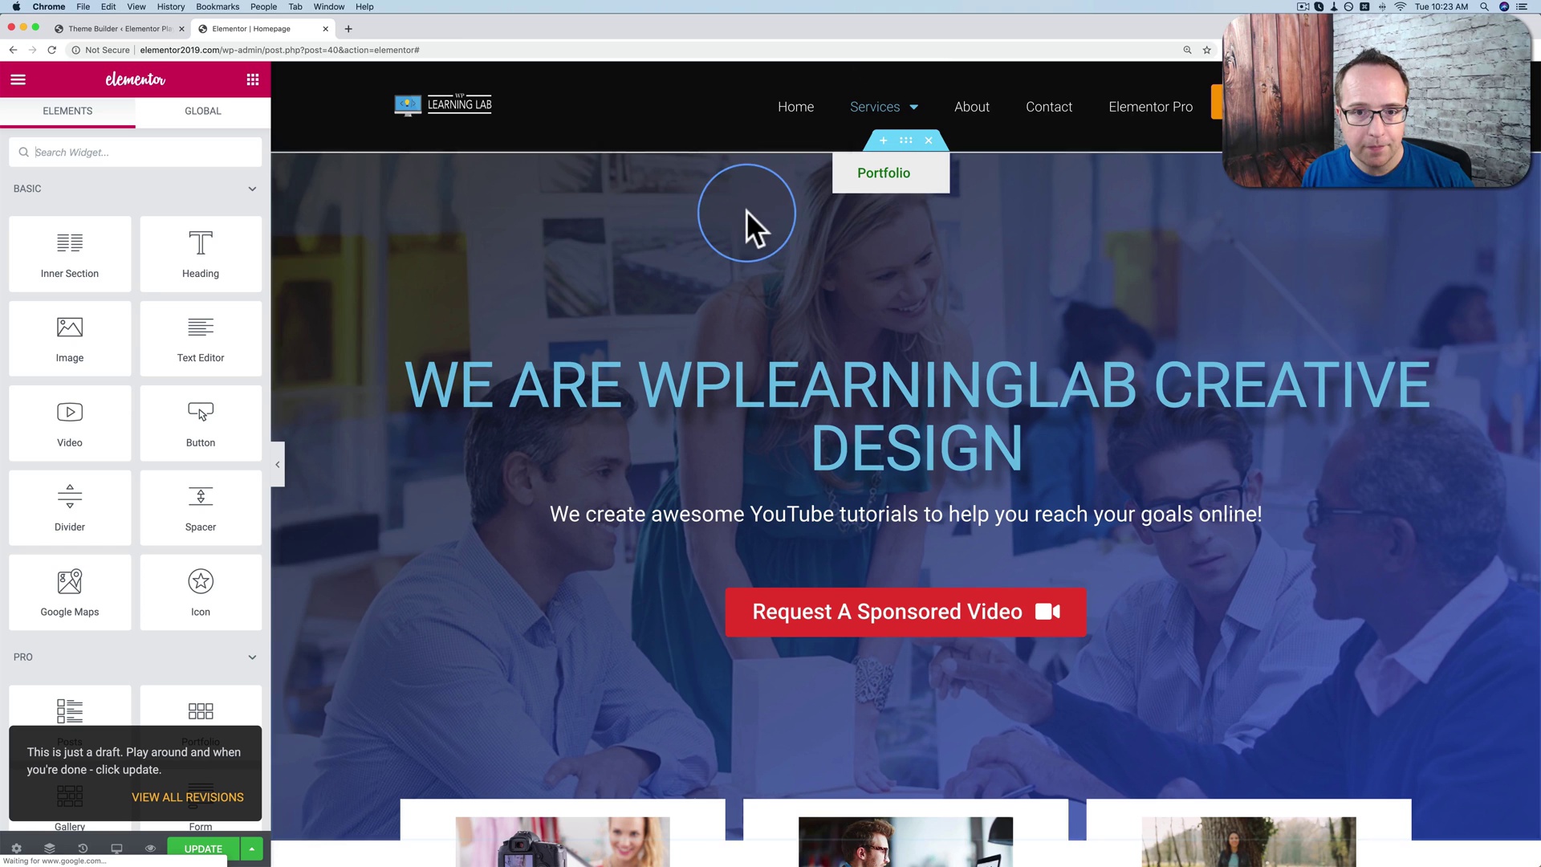
# Set the hero section's HTML tag to main and scroll down to the footer.
pyautogui.rightClick(356, 310)
pyautogui.click(411, 325)
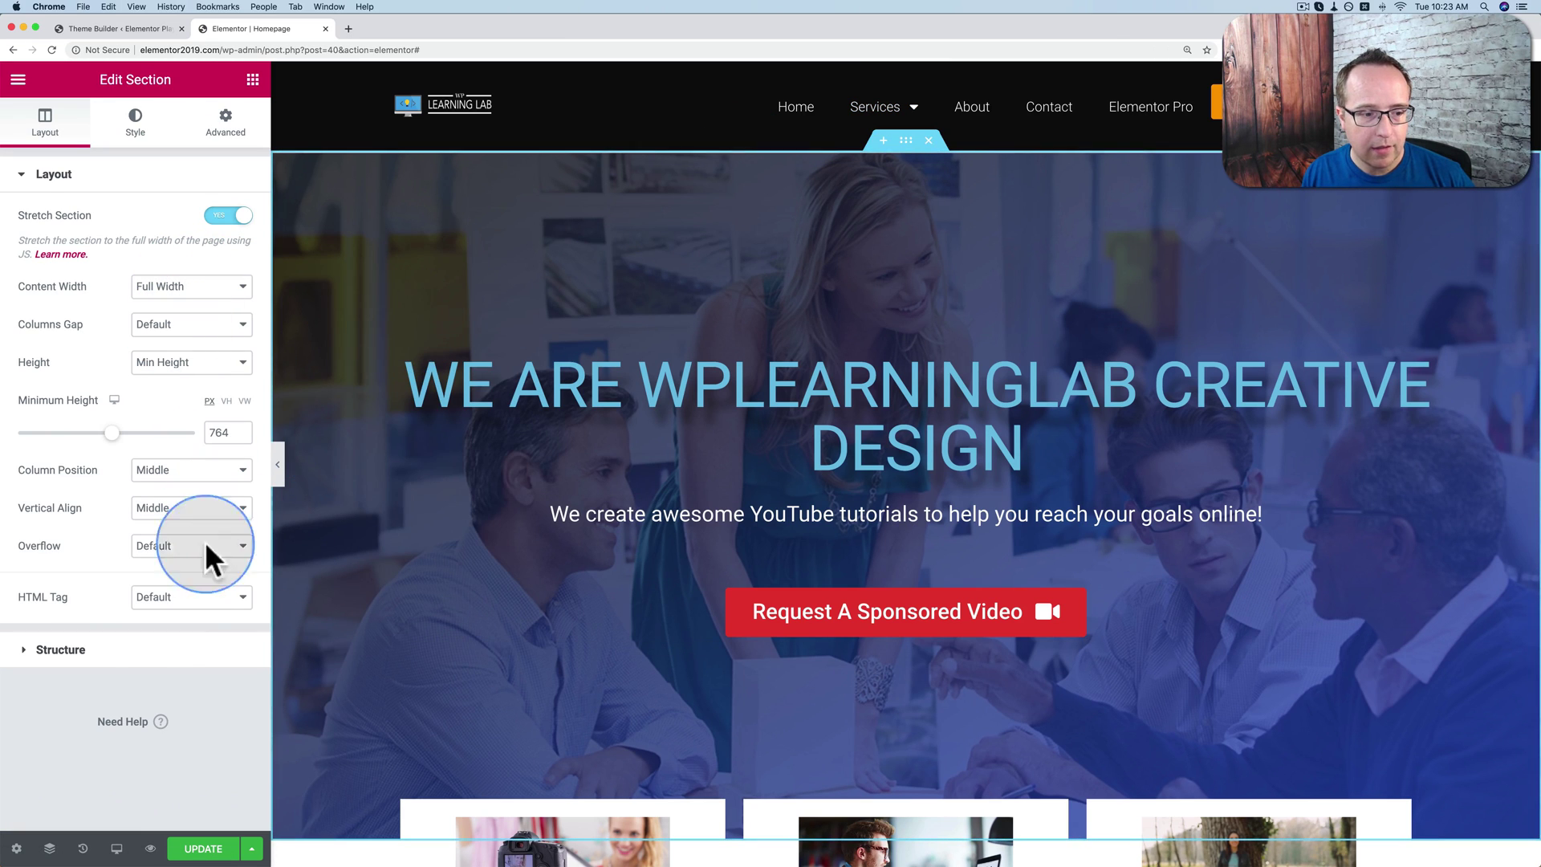
pyautogui.click(183, 601)
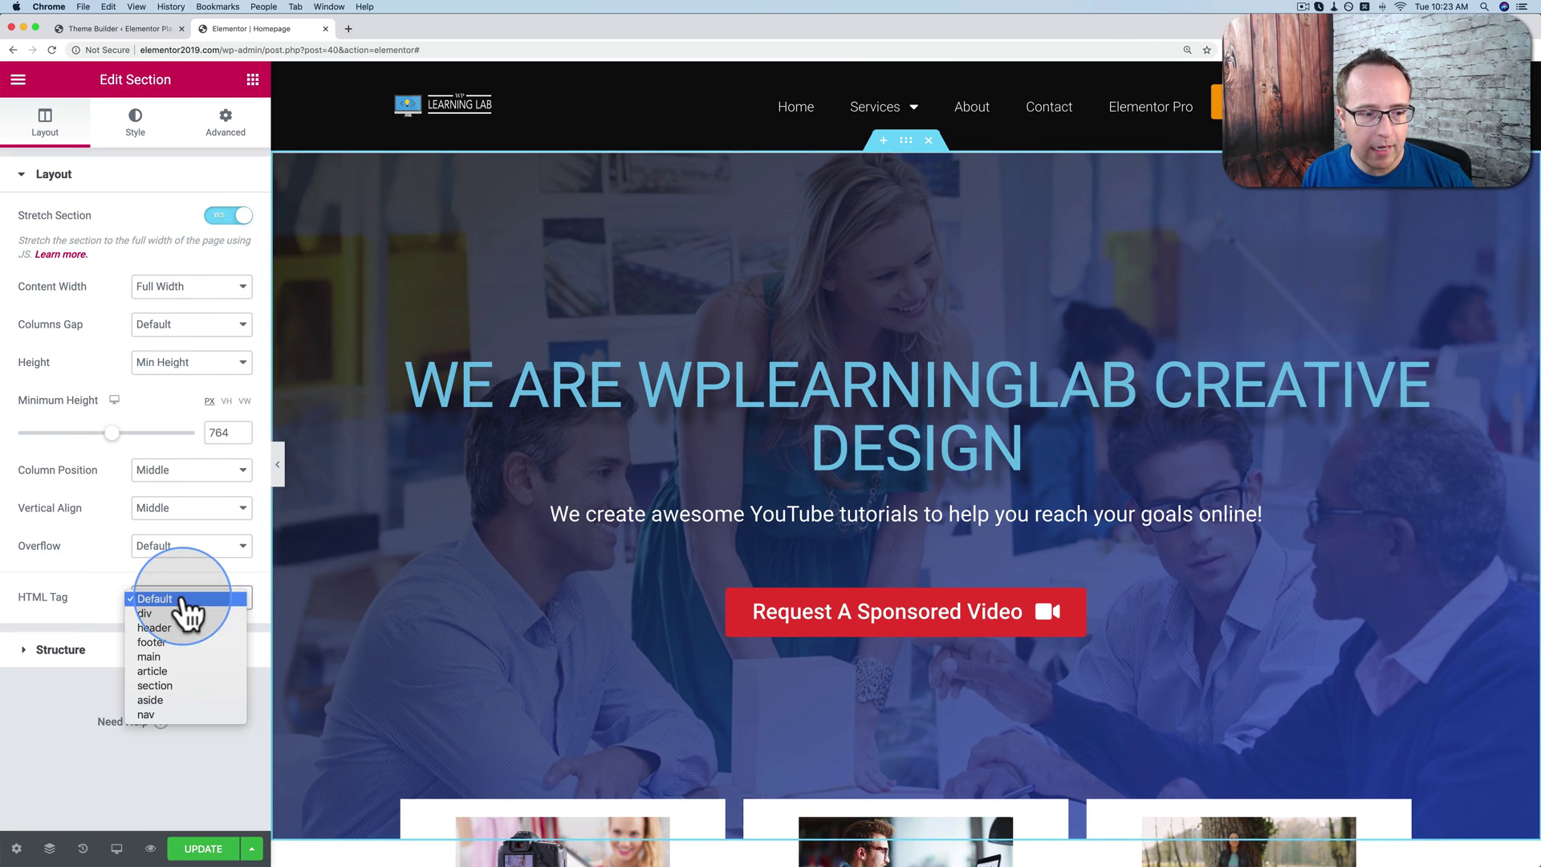
pyautogui.click(221, 657)
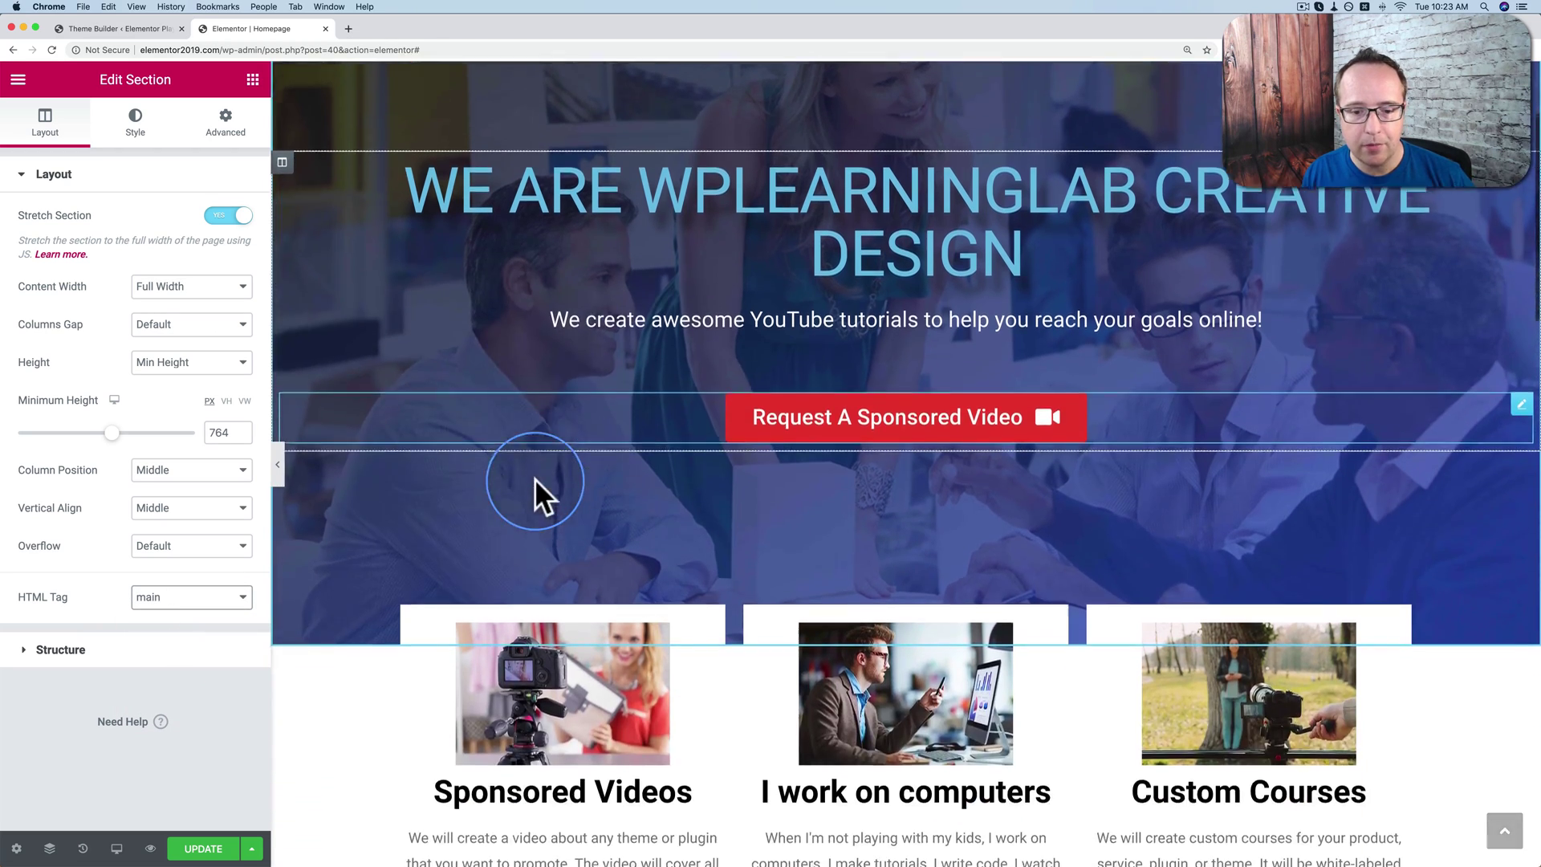
pyautogui.scroll(-7, 490, 494)
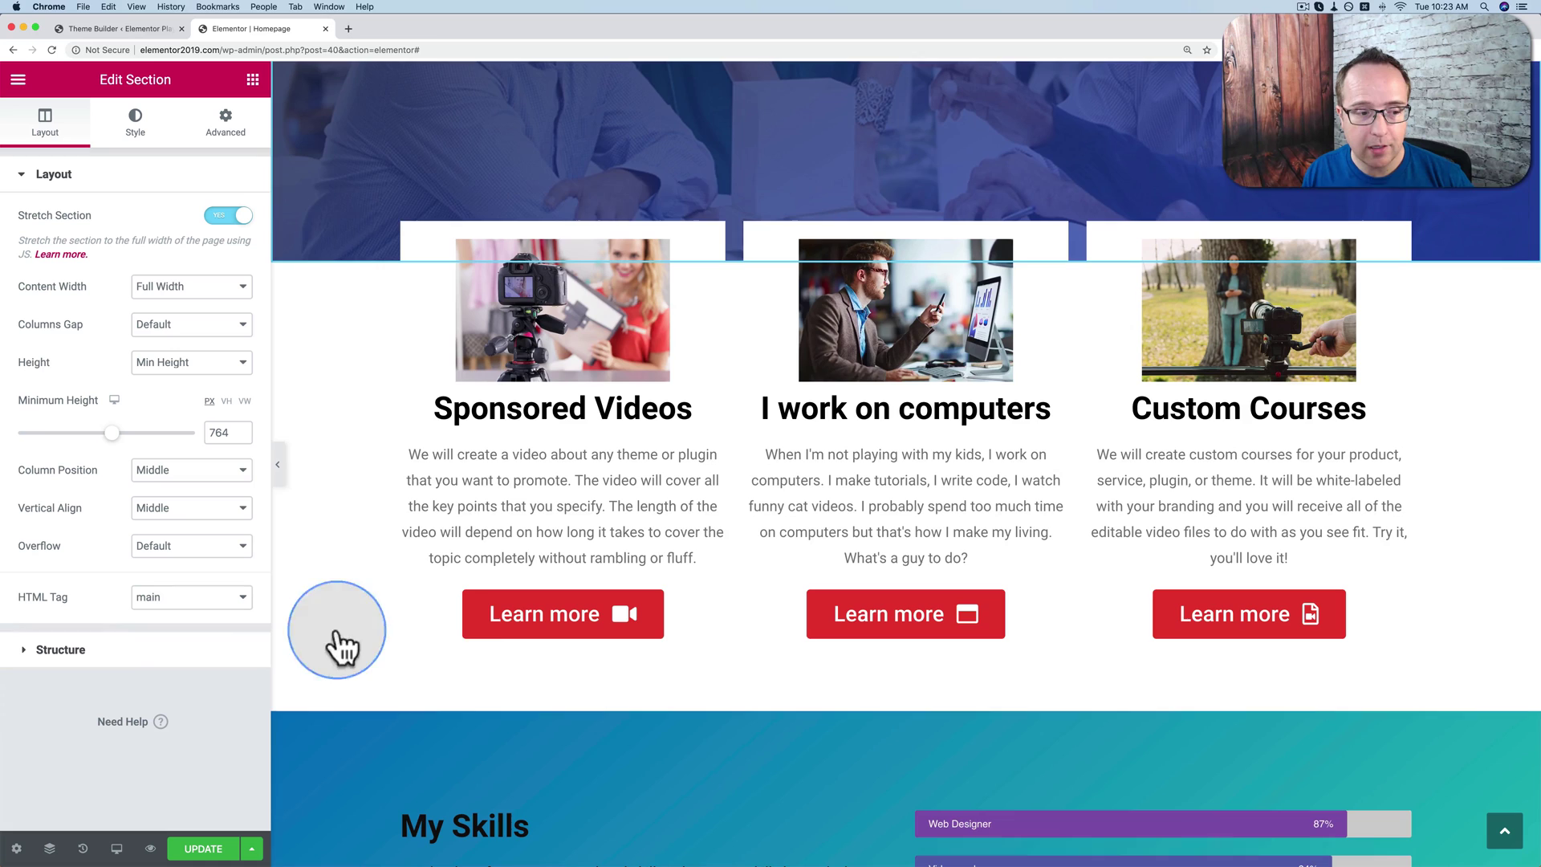
pyautogui.scroll(-12, 600, 700)
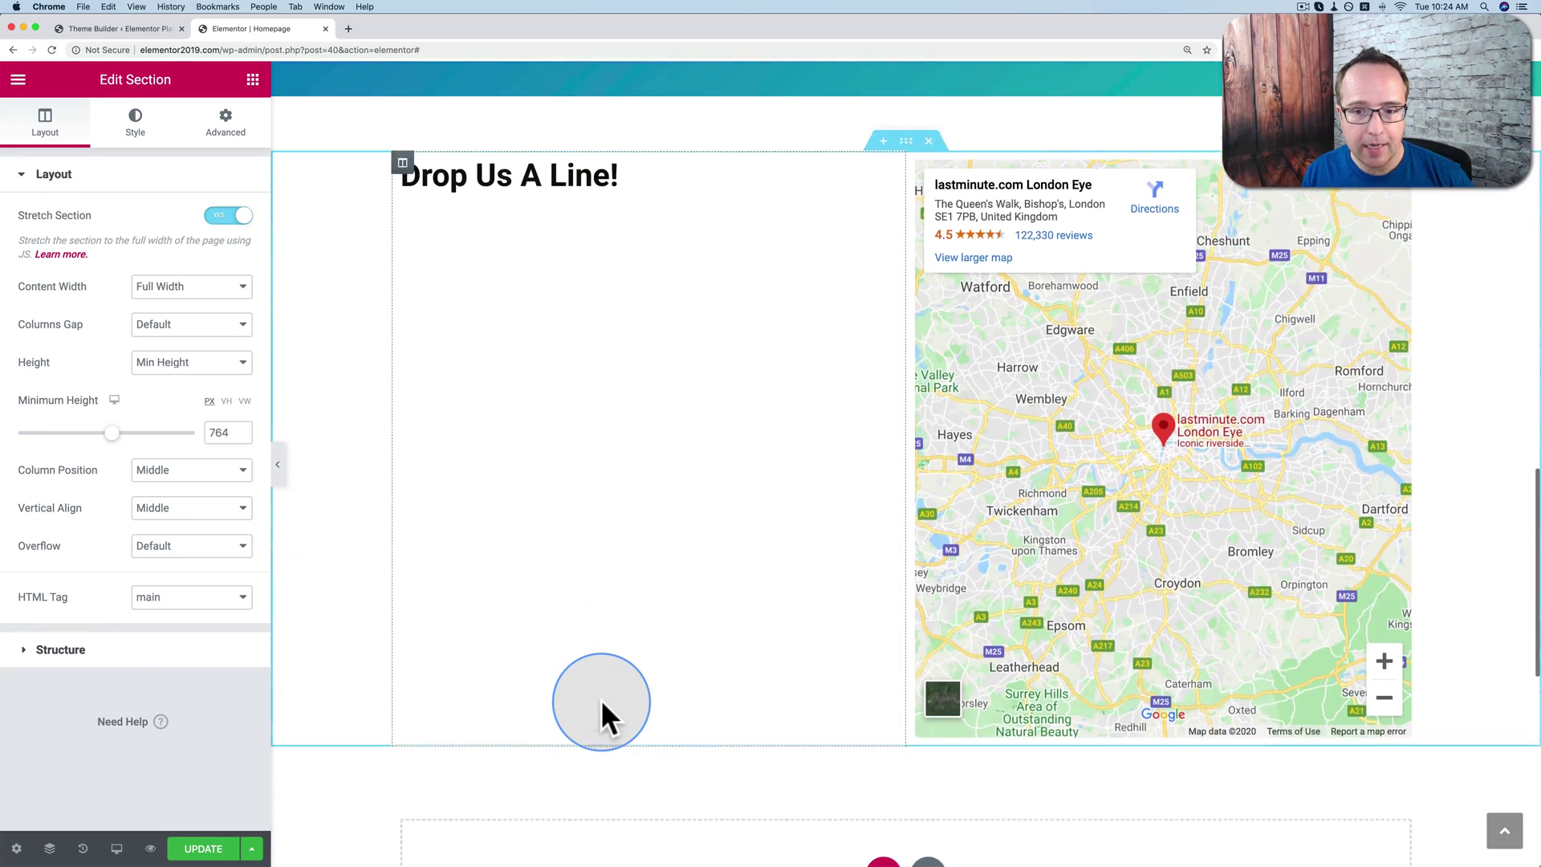
pyautogui.scroll(-8, 600, 700)
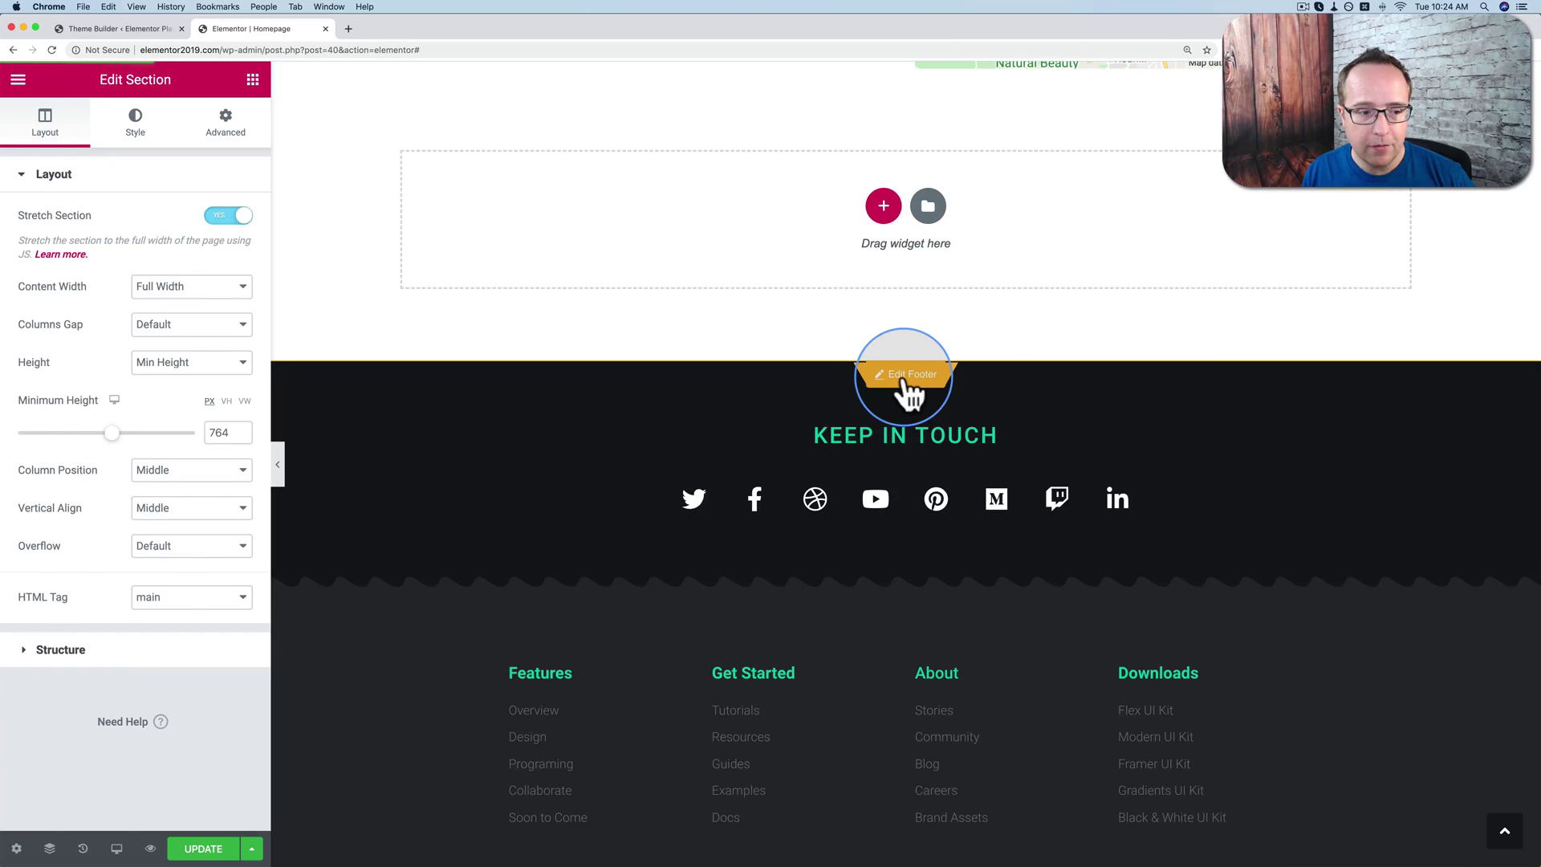
# Open the footer template, select its bottom section, and confirm its HTML tag is footer.
pyautogui.click(905, 381)
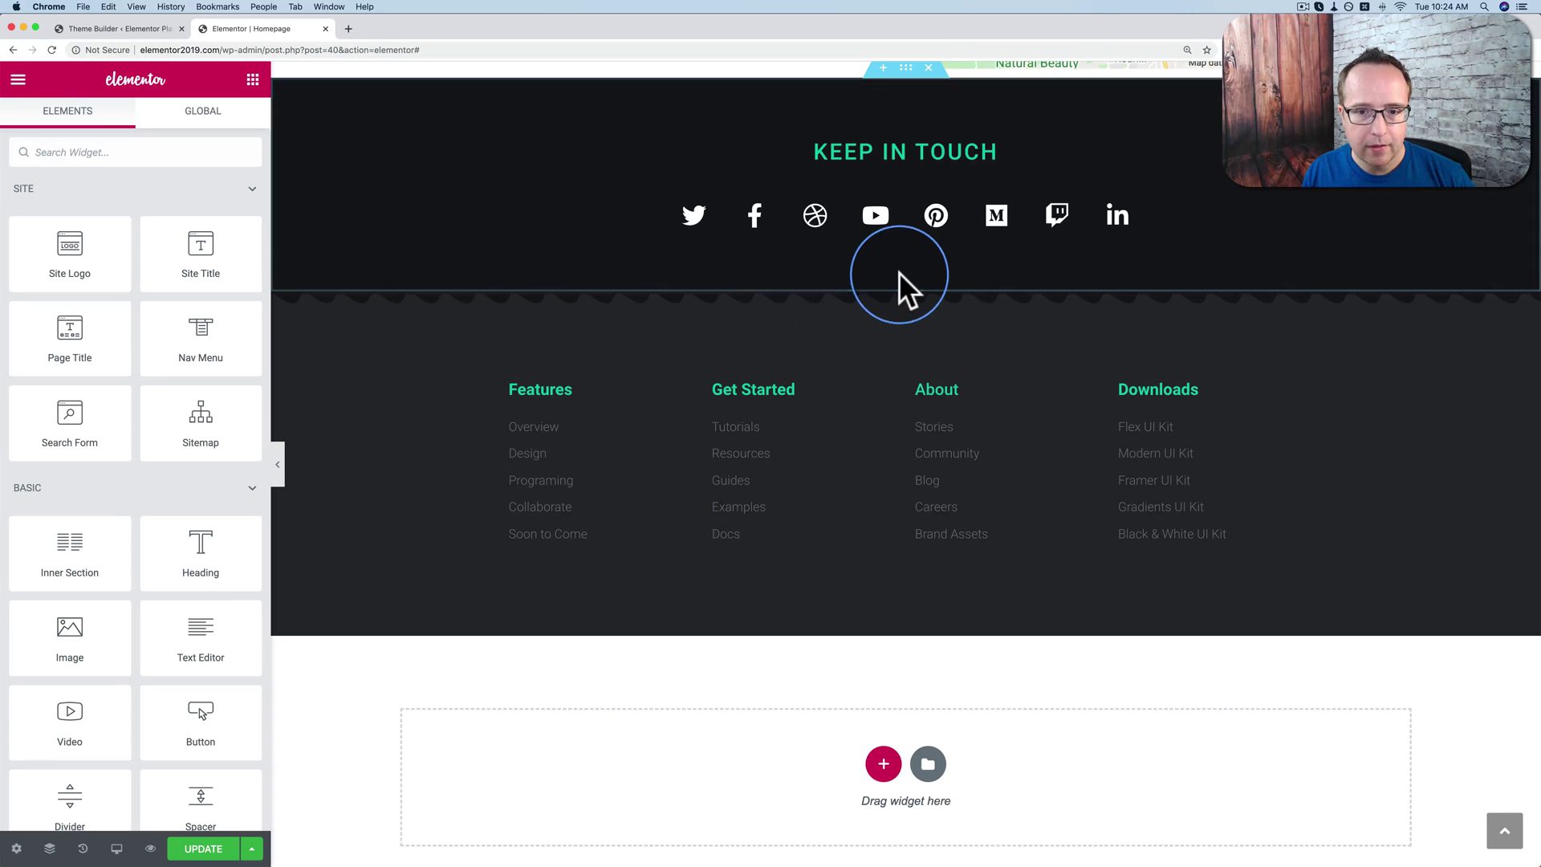
pyautogui.click(905, 282)
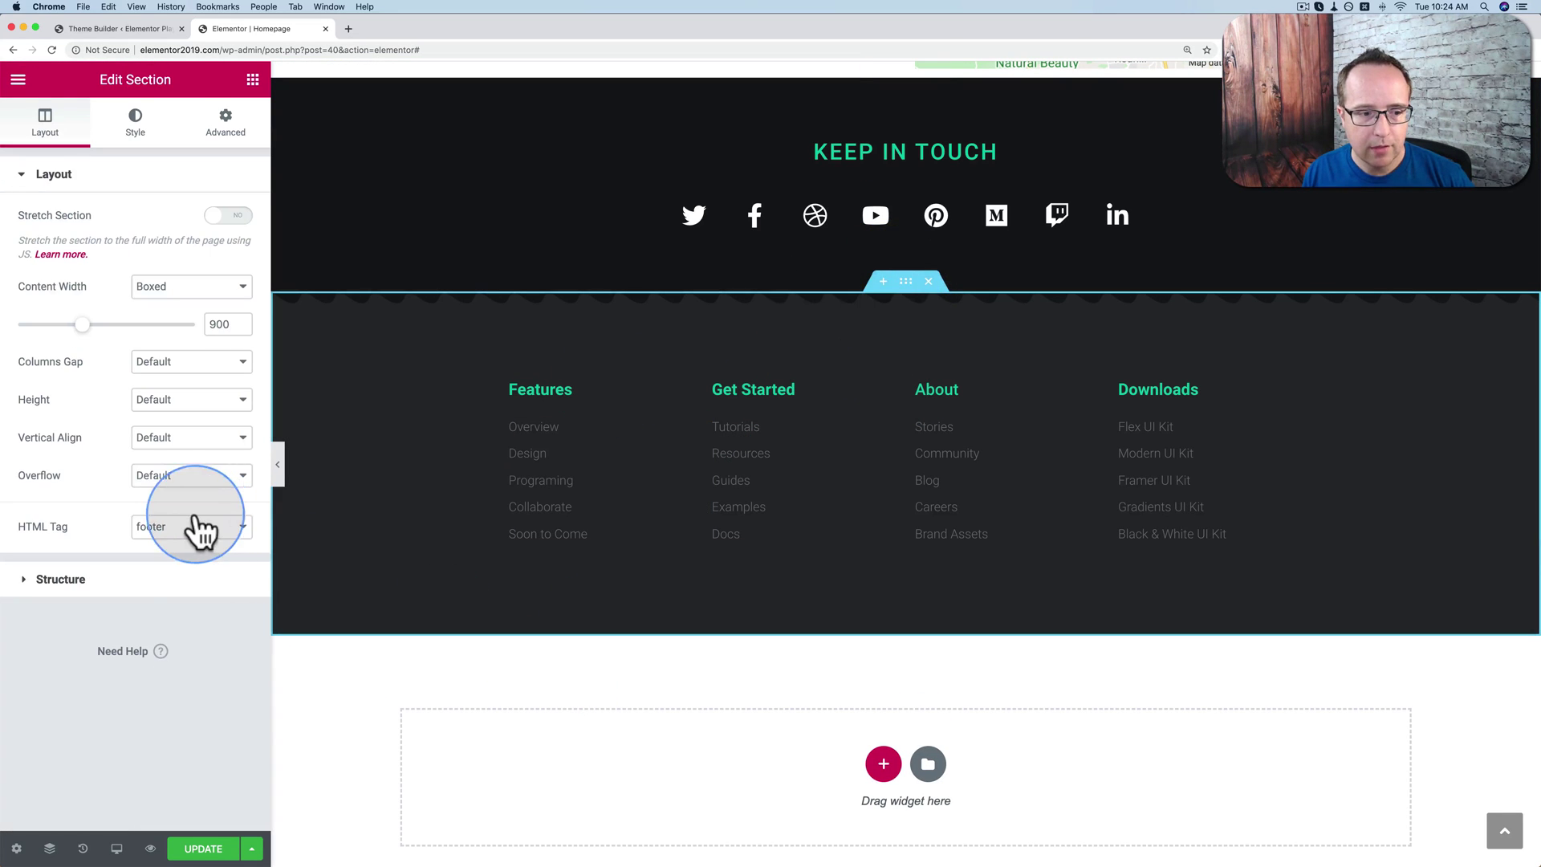
pyautogui.click(201, 529)
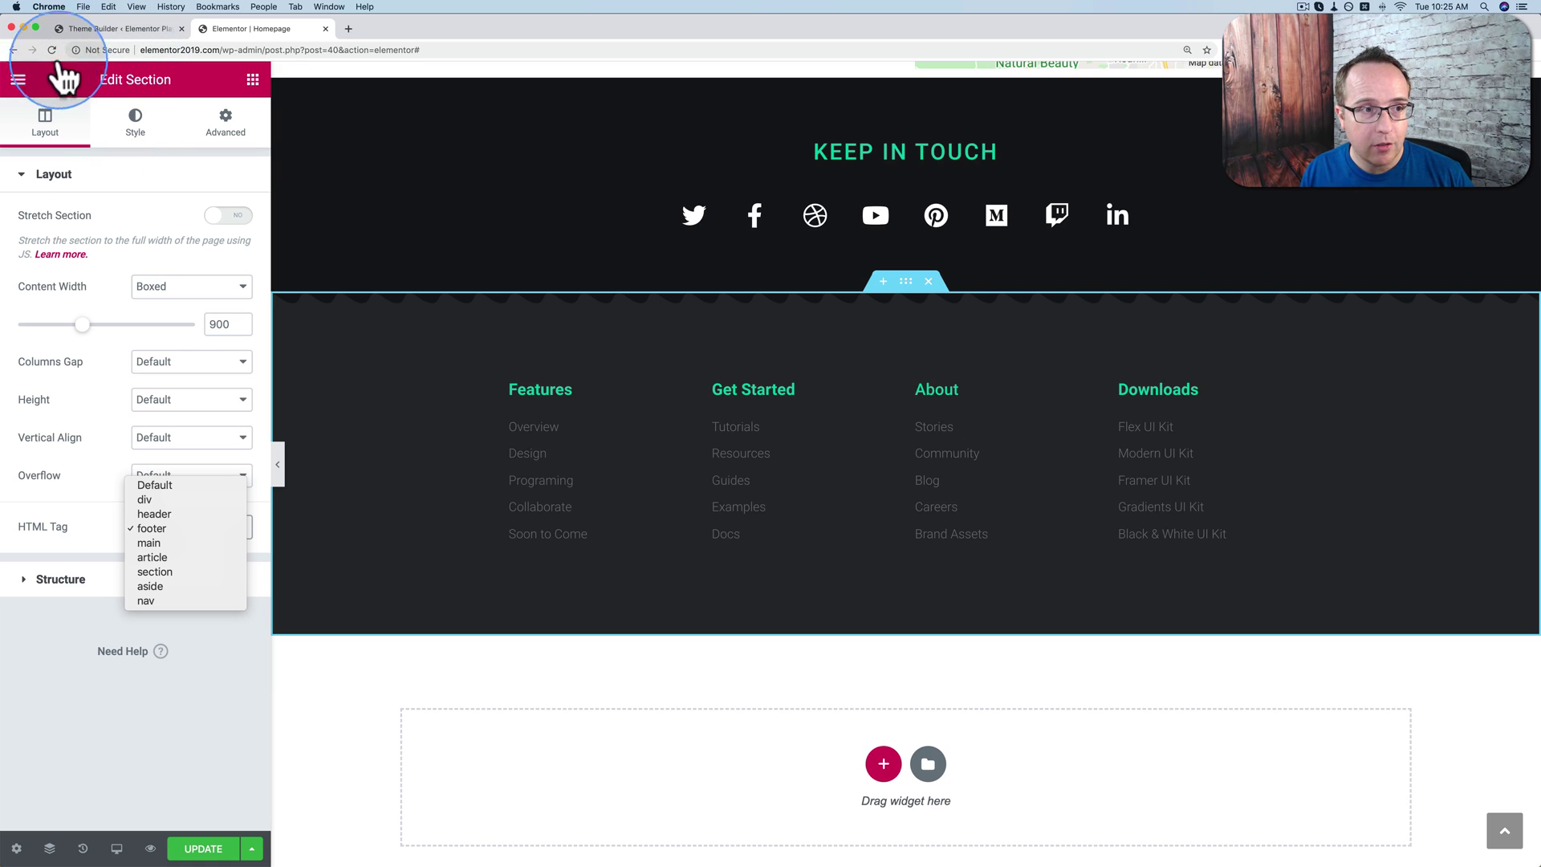
pyautogui.click(24, 85)
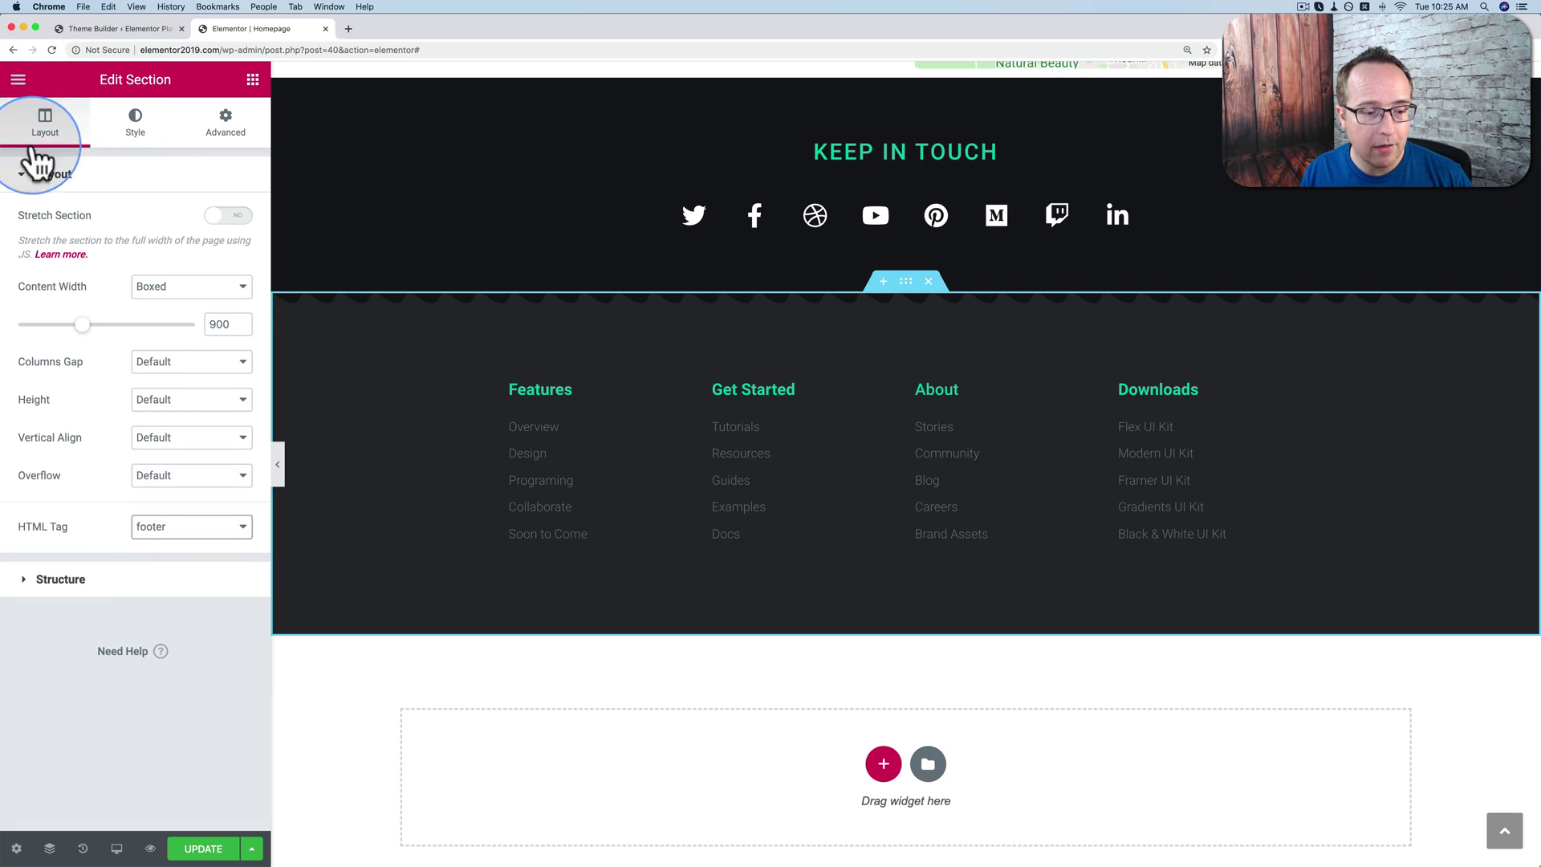
# Save the footer changes with Update and exit to the WordPress dashboard.
pyautogui.click(203, 857)
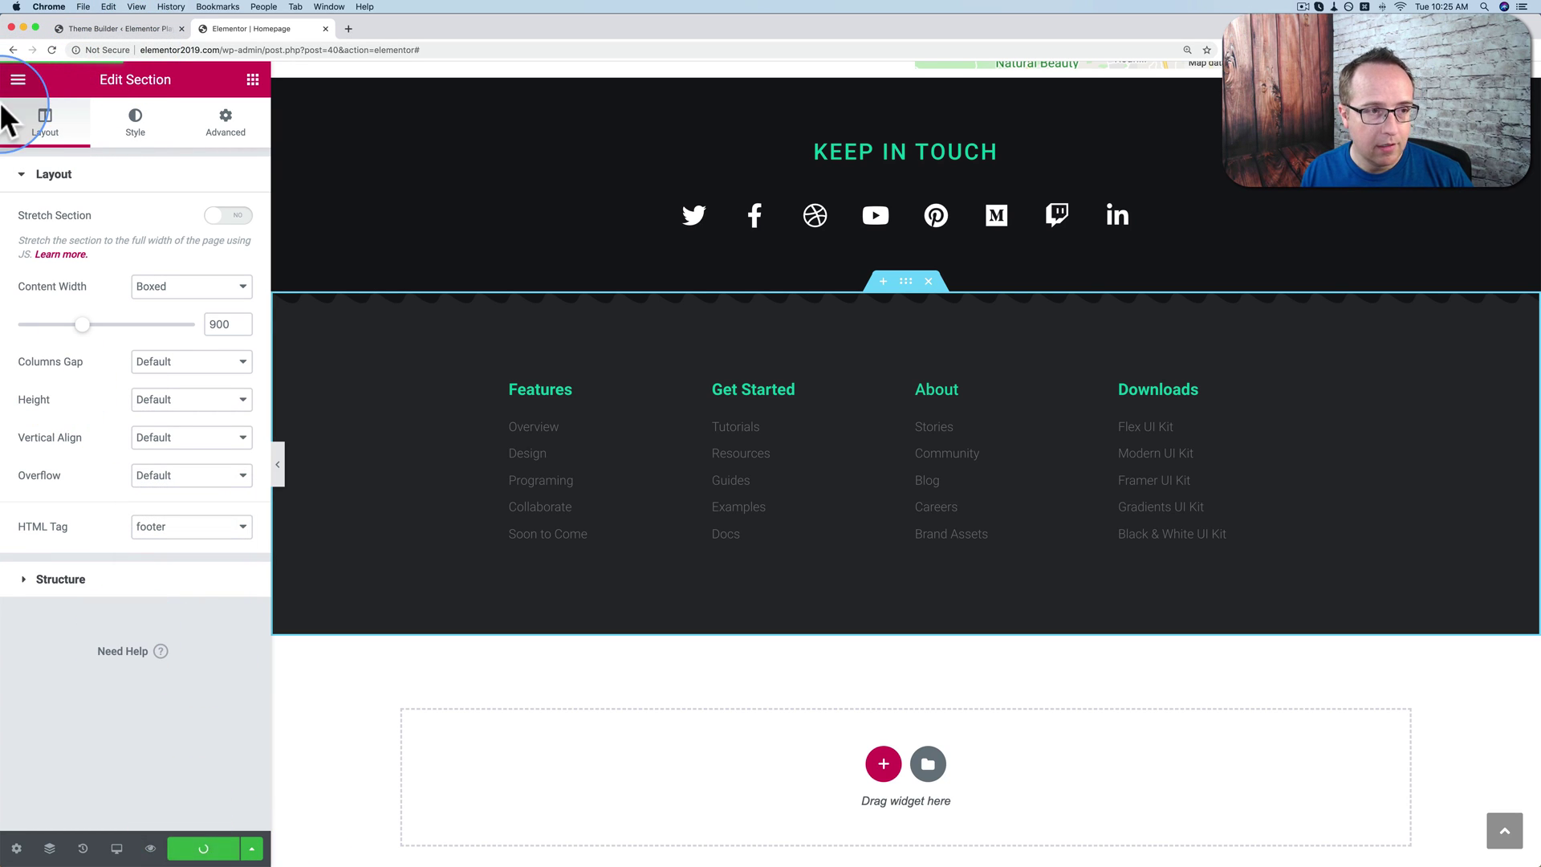
pyautogui.click(14, 86)
pyautogui.click(133, 598)
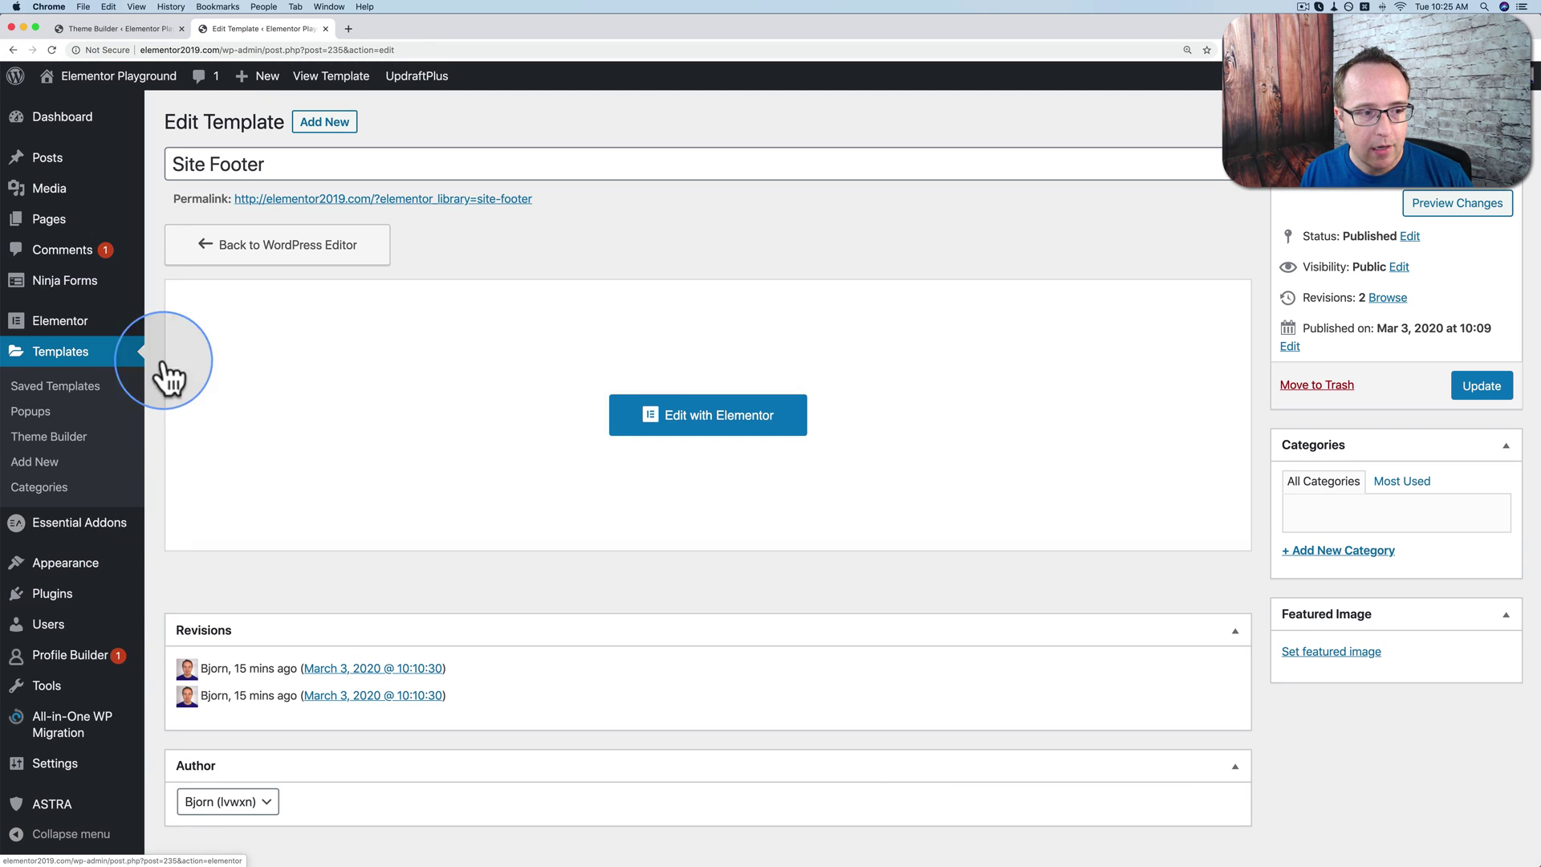
# Set Beta Tester to Enable under Elementor Tools > Version Control and save the change.
pyautogui.moveTo(112, 325)
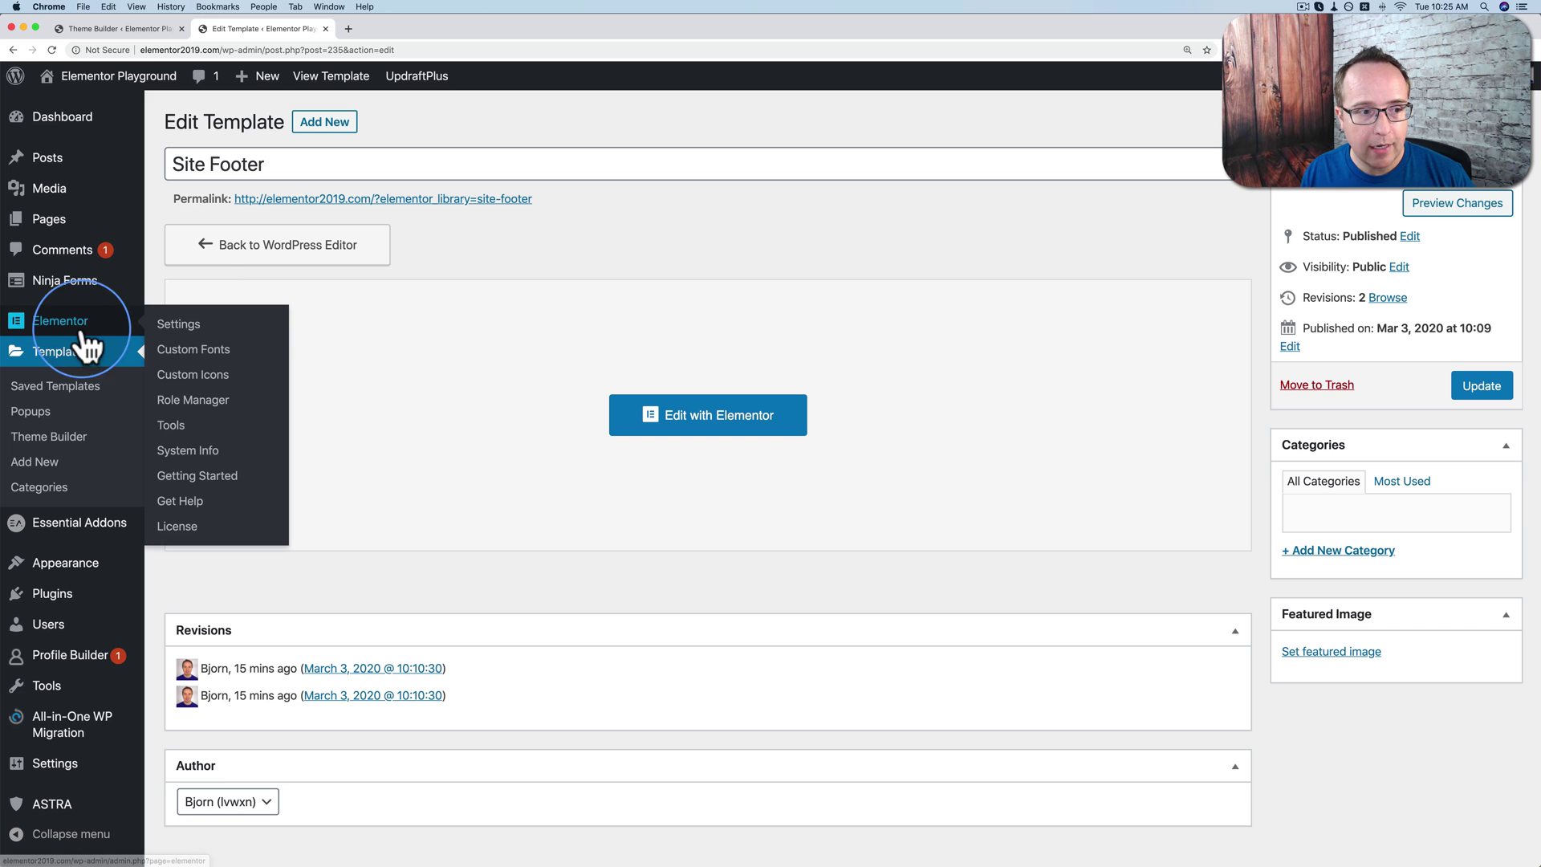
pyautogui.click(173, 434)
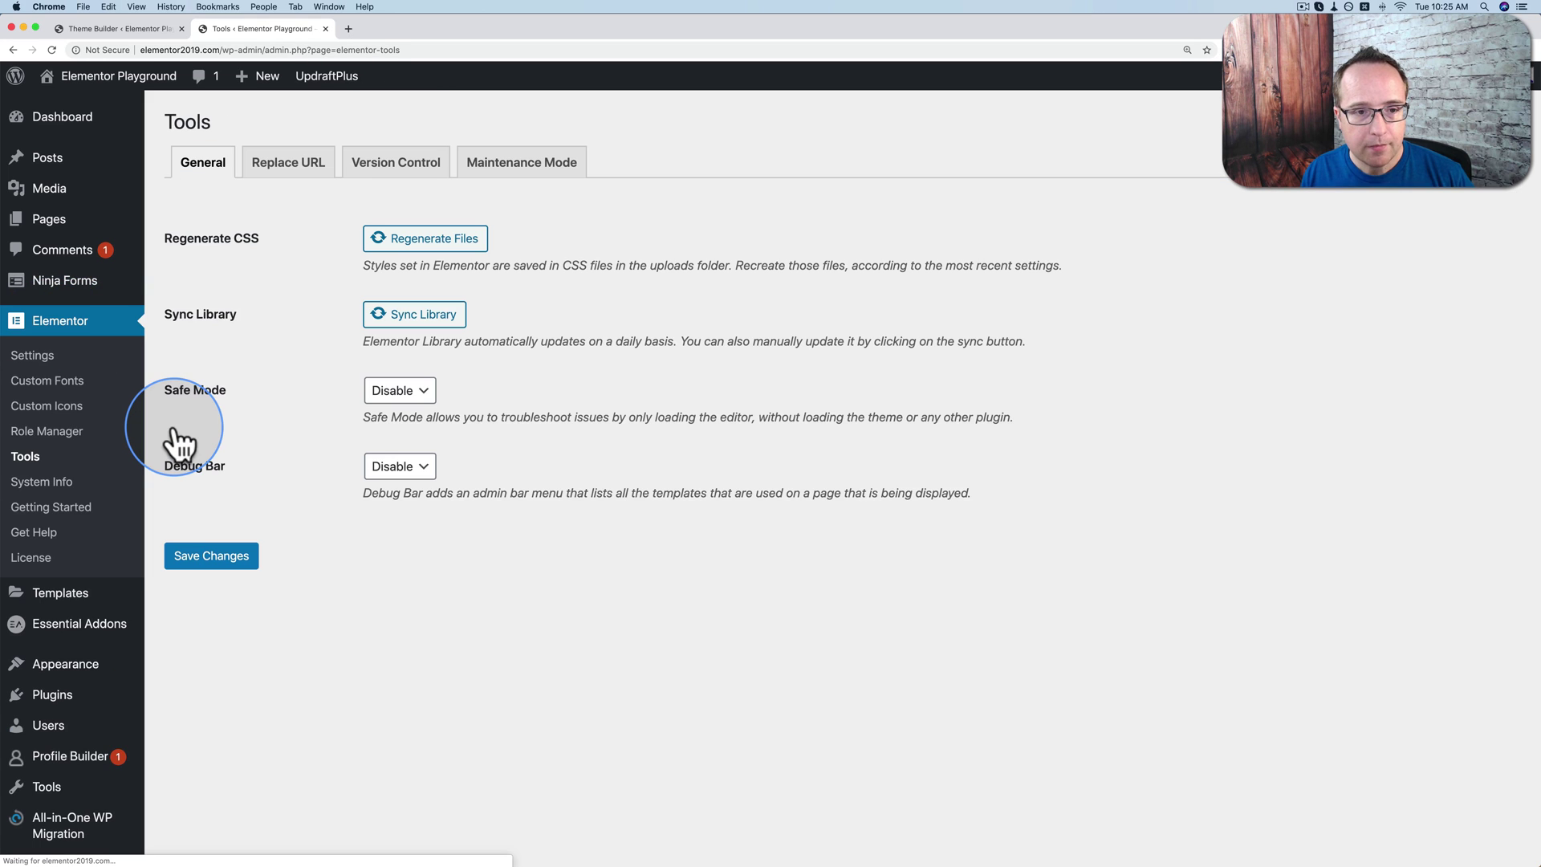
pyautogui.click(404, 167)
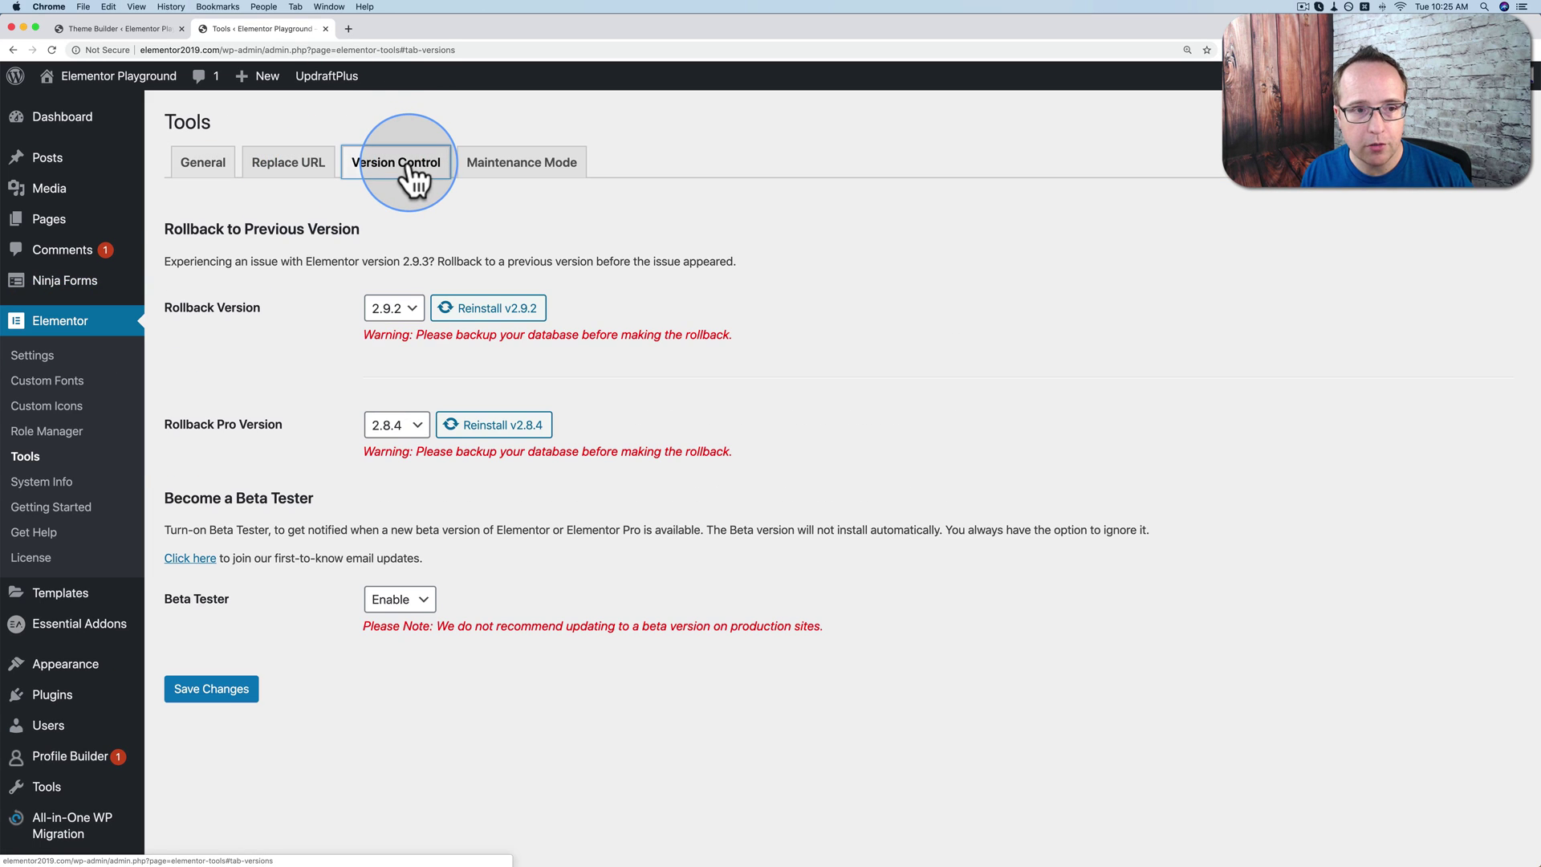
pyautogui.click(417, 604)
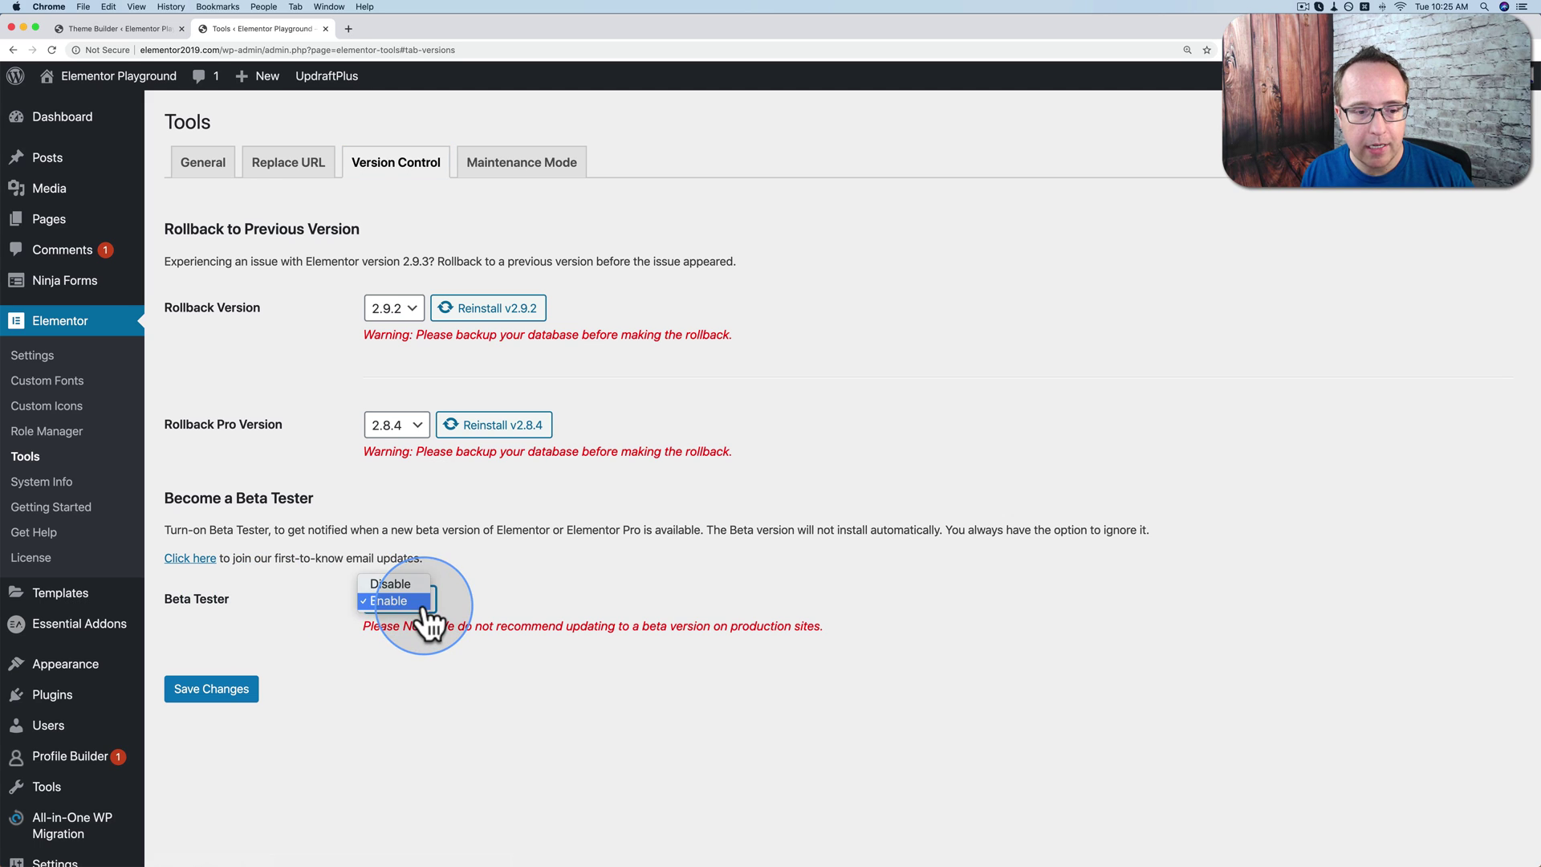
pyautogui.click(303, 625)
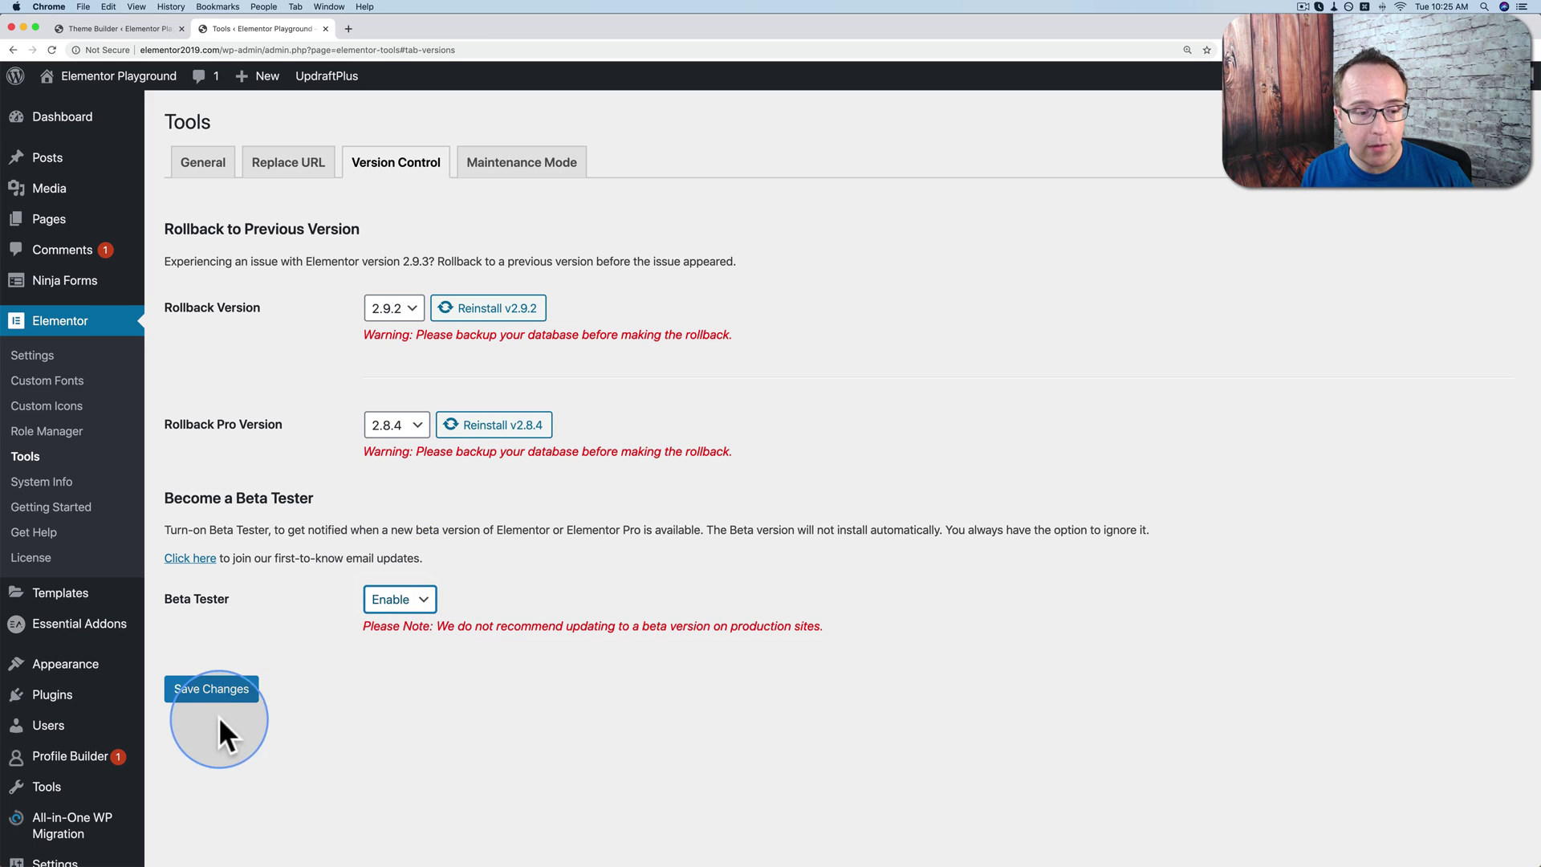
pyautogui.click(213, 690)
# View Installed Plugins to confirm Elementor 2.9.3 and Elementor Pro 2.9.0-beta1.
pyautogui.moveTo(64, 706)
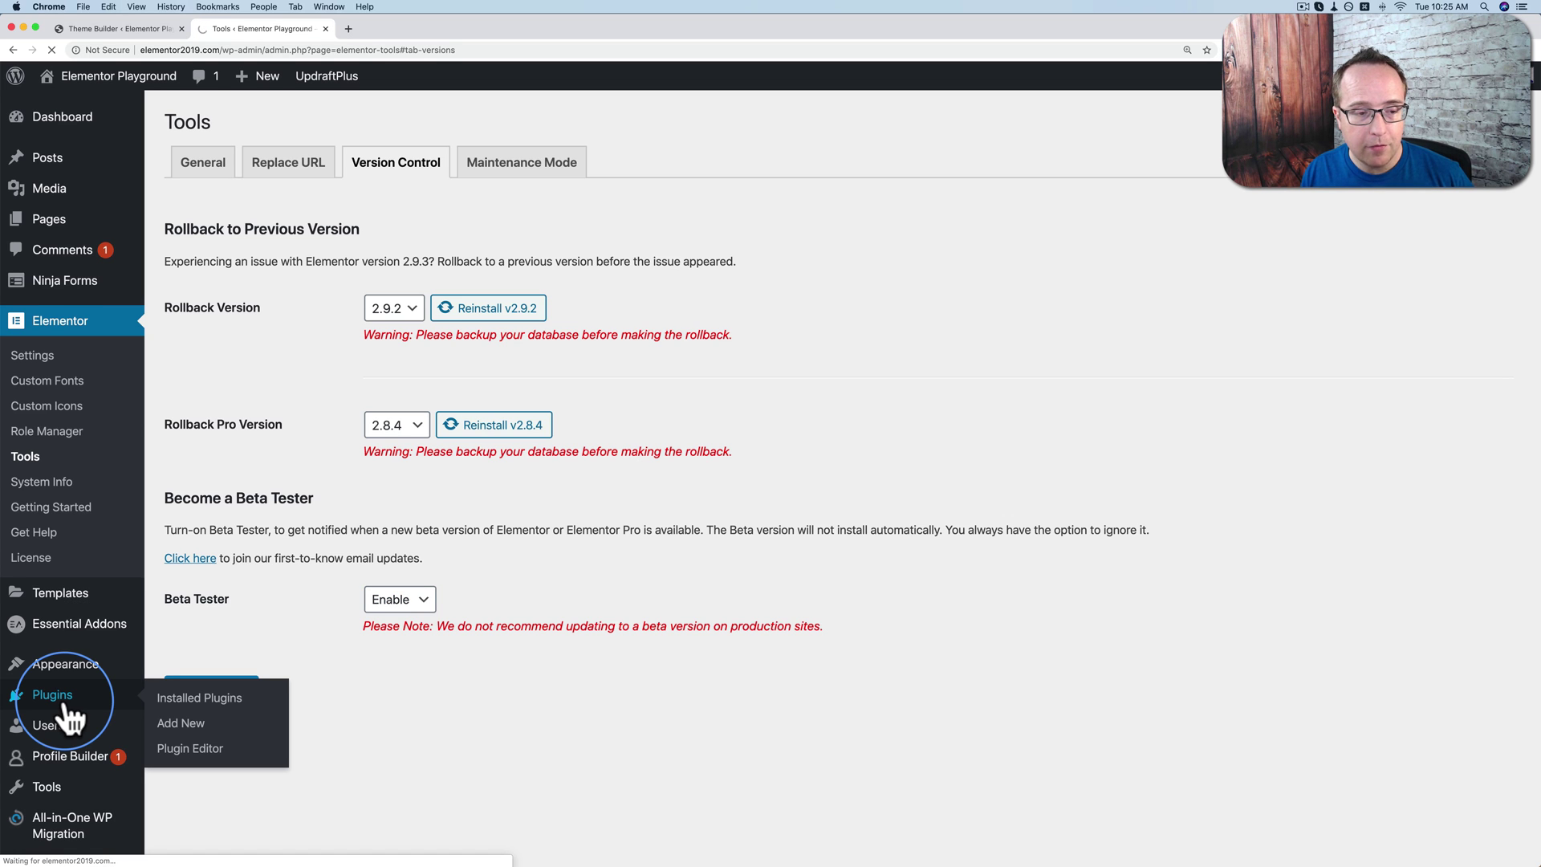
pyautogui.scroll(-2, 310, 490)
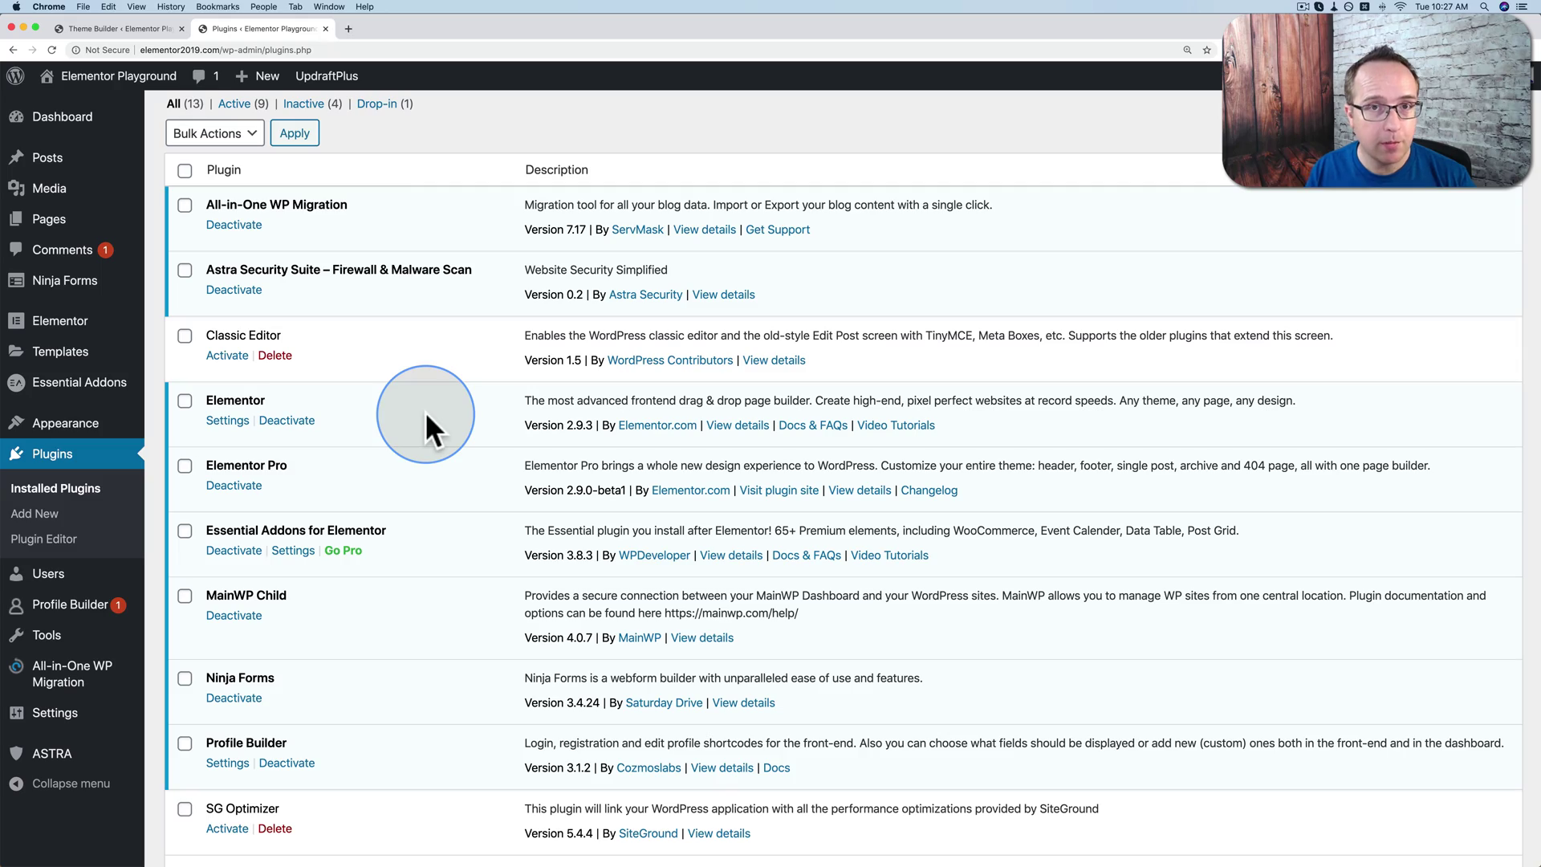
# Load GitHub issue #10718, 'Elementor Pro v2.9 Beta Release', in a new browser tab.
pyautogui.click(348, 27)
pyautogui.write('https://github.com/elementor/elementor/issues/10718')
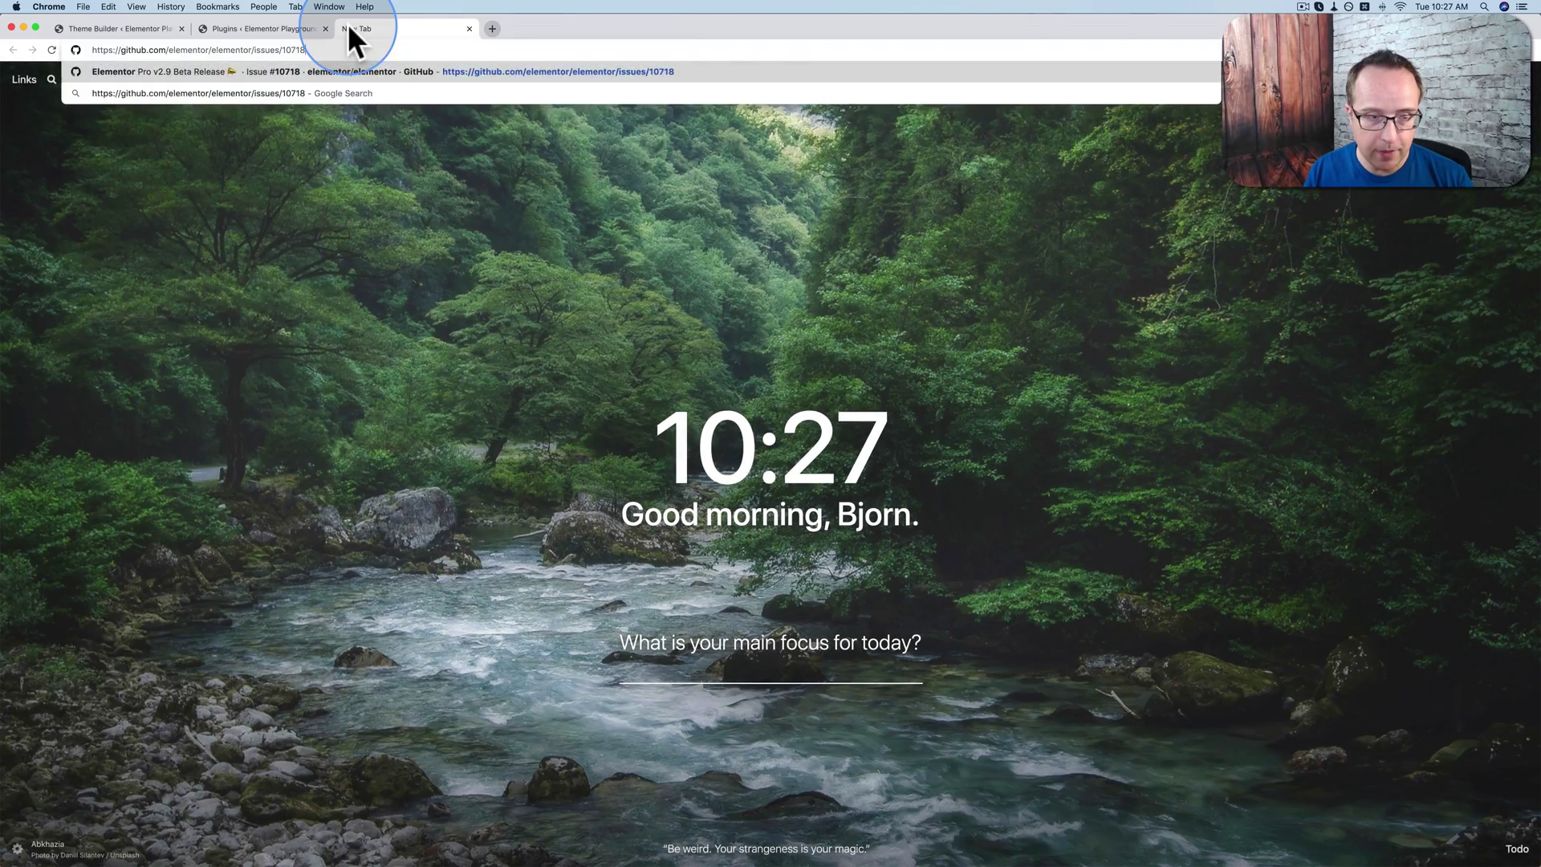
pyautogui.press('Return')
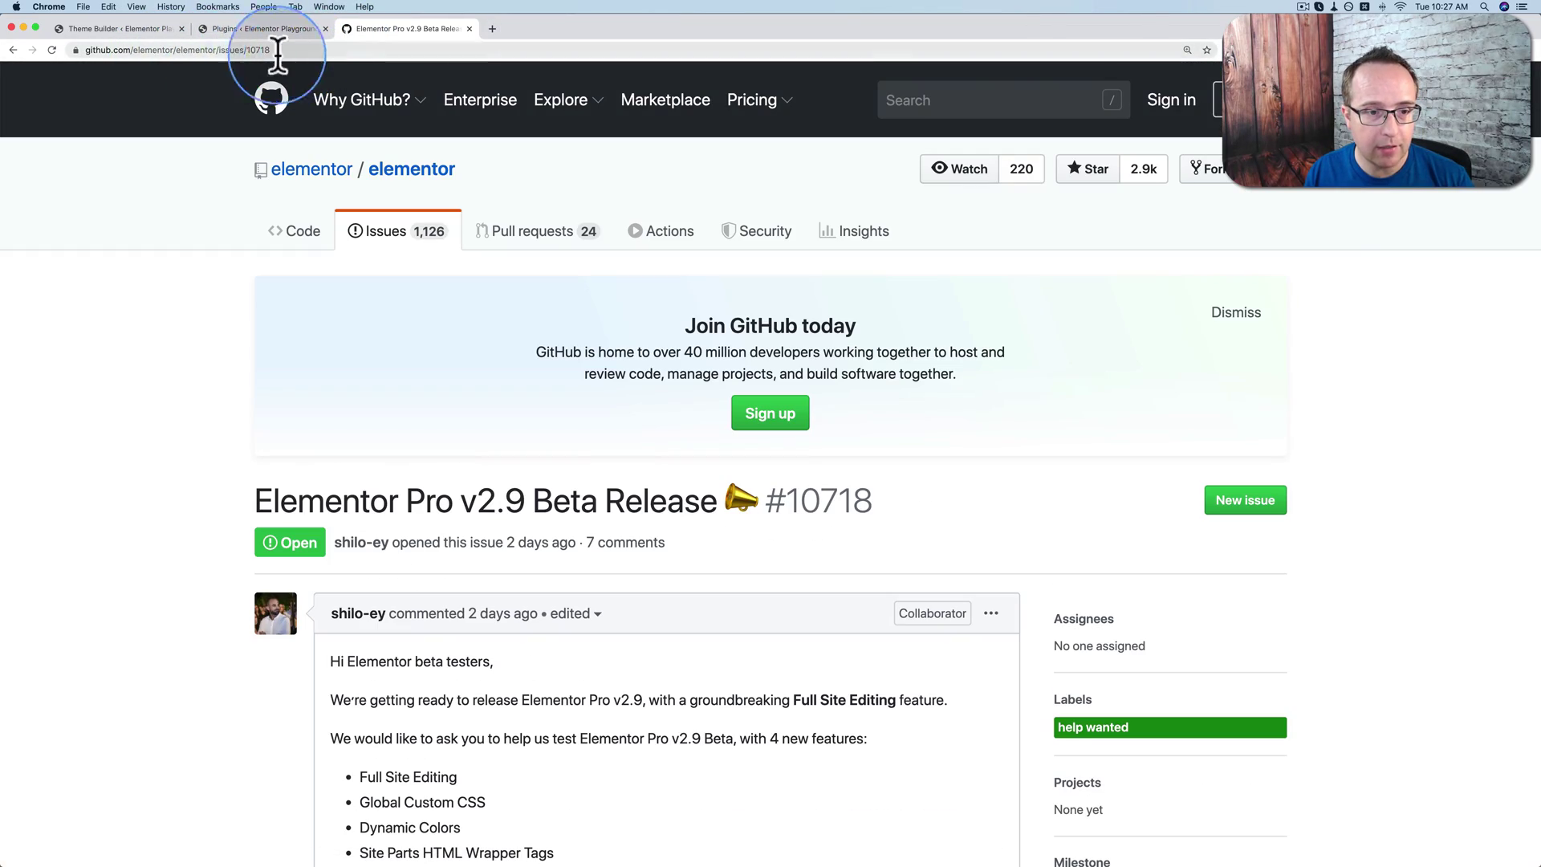
pyautogui.moveTo(479, 501); pyautogui.dragTo(700, 502)
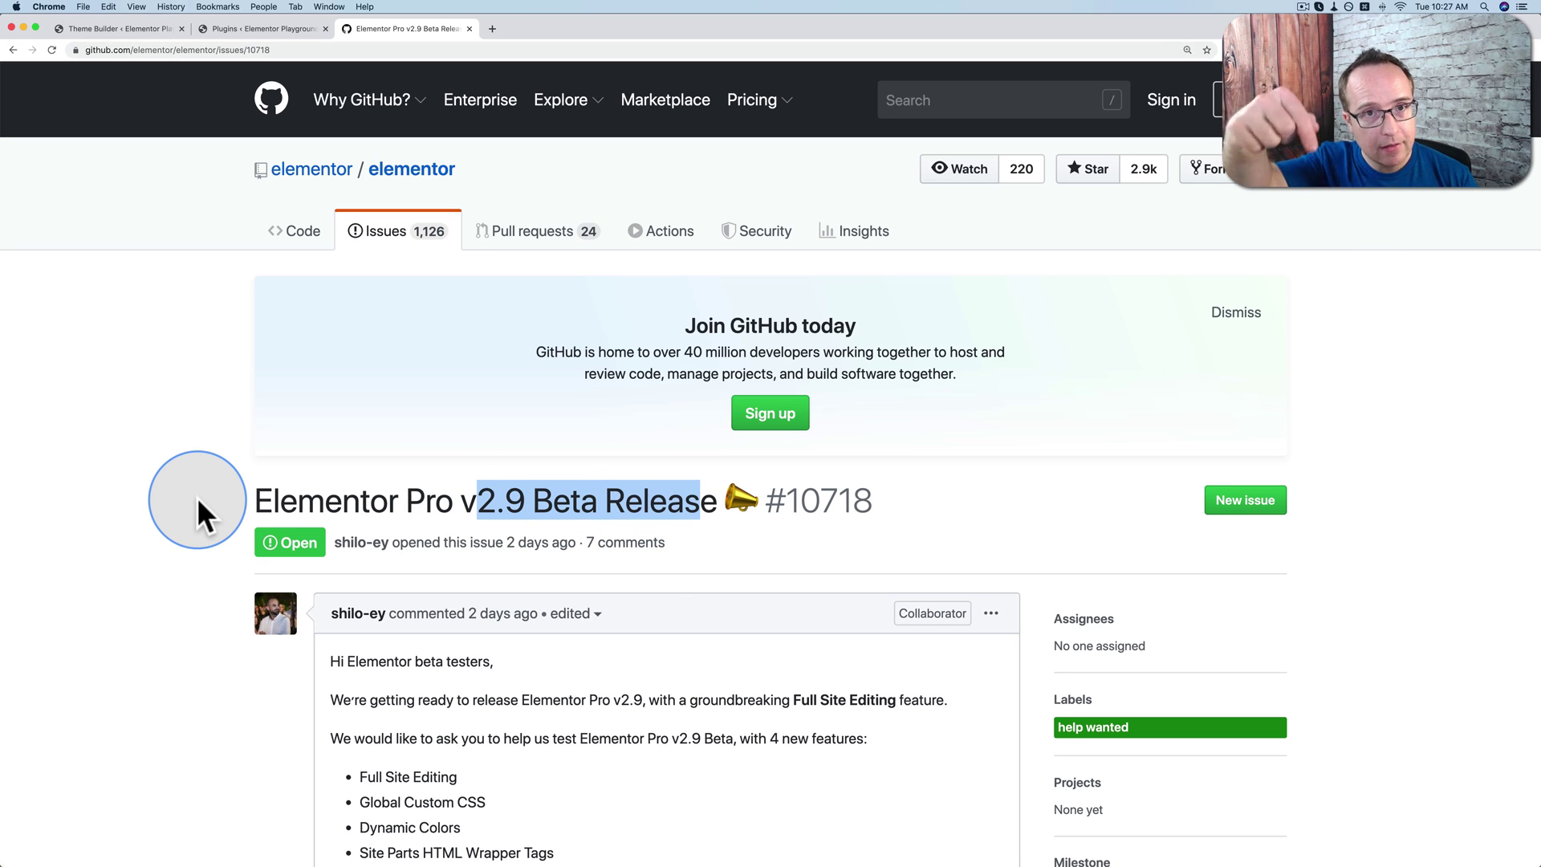
# Scroll through the issue's changelog and tester comments.
pyautogui.scroll(-10, 196, 497)
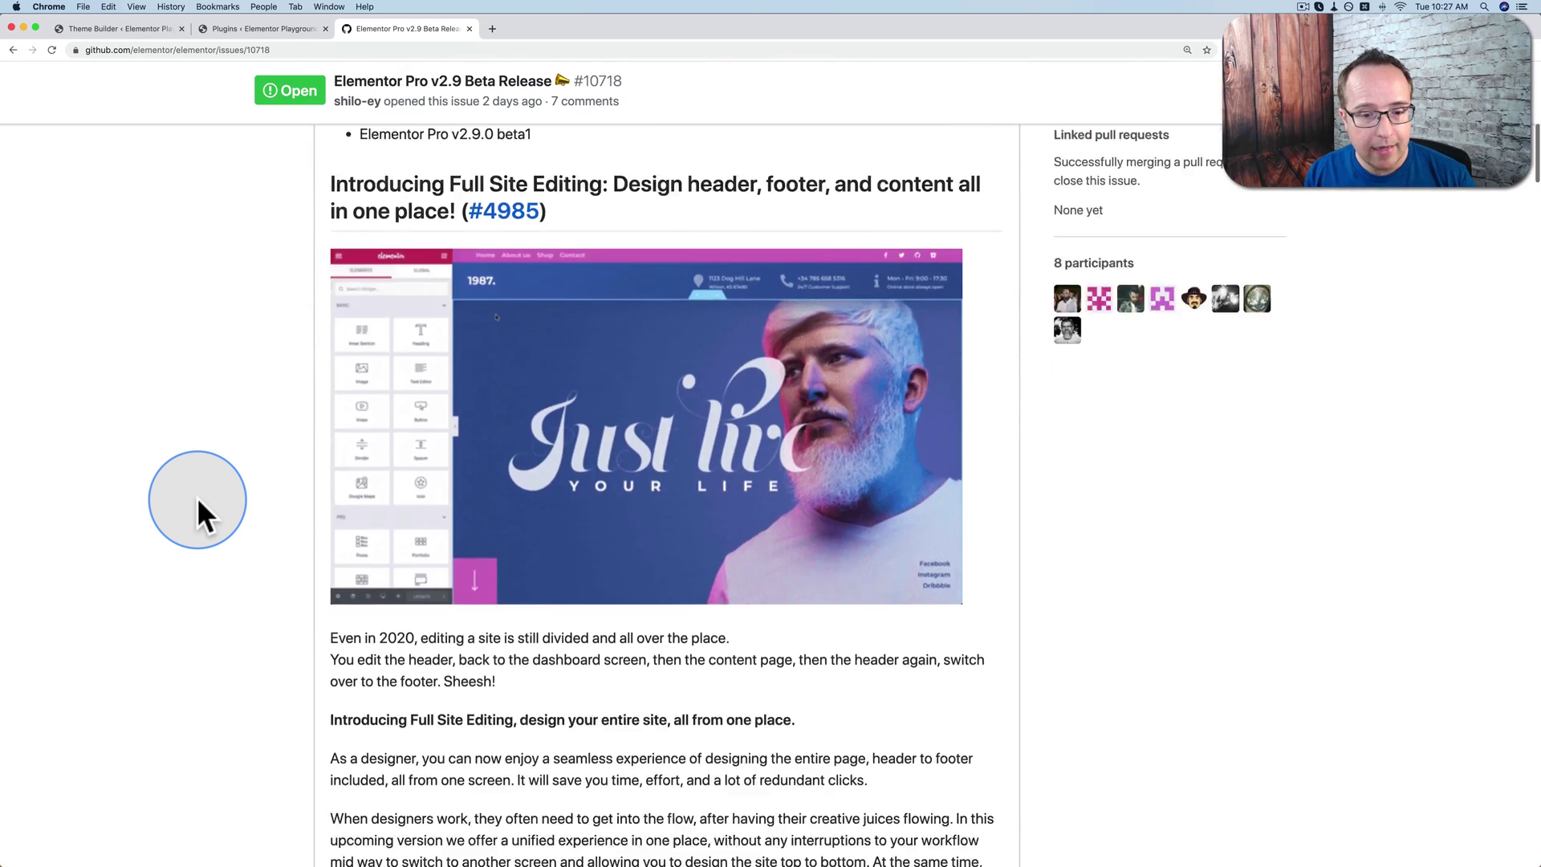
pyautogui.scroll(-12, 196, 498)
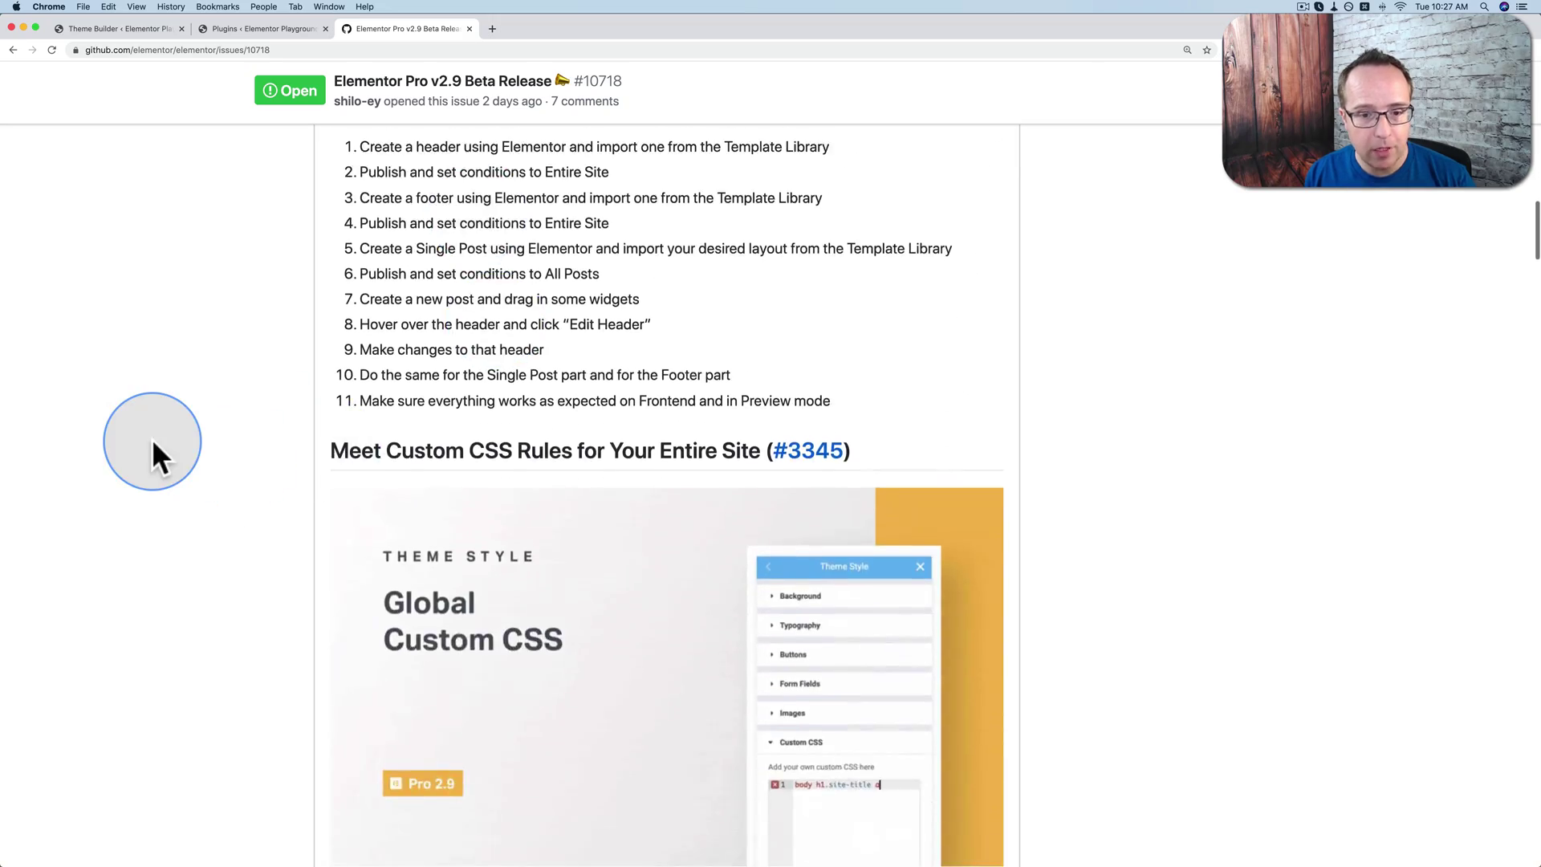
pyautogui.scroll(-15, 152, 443)
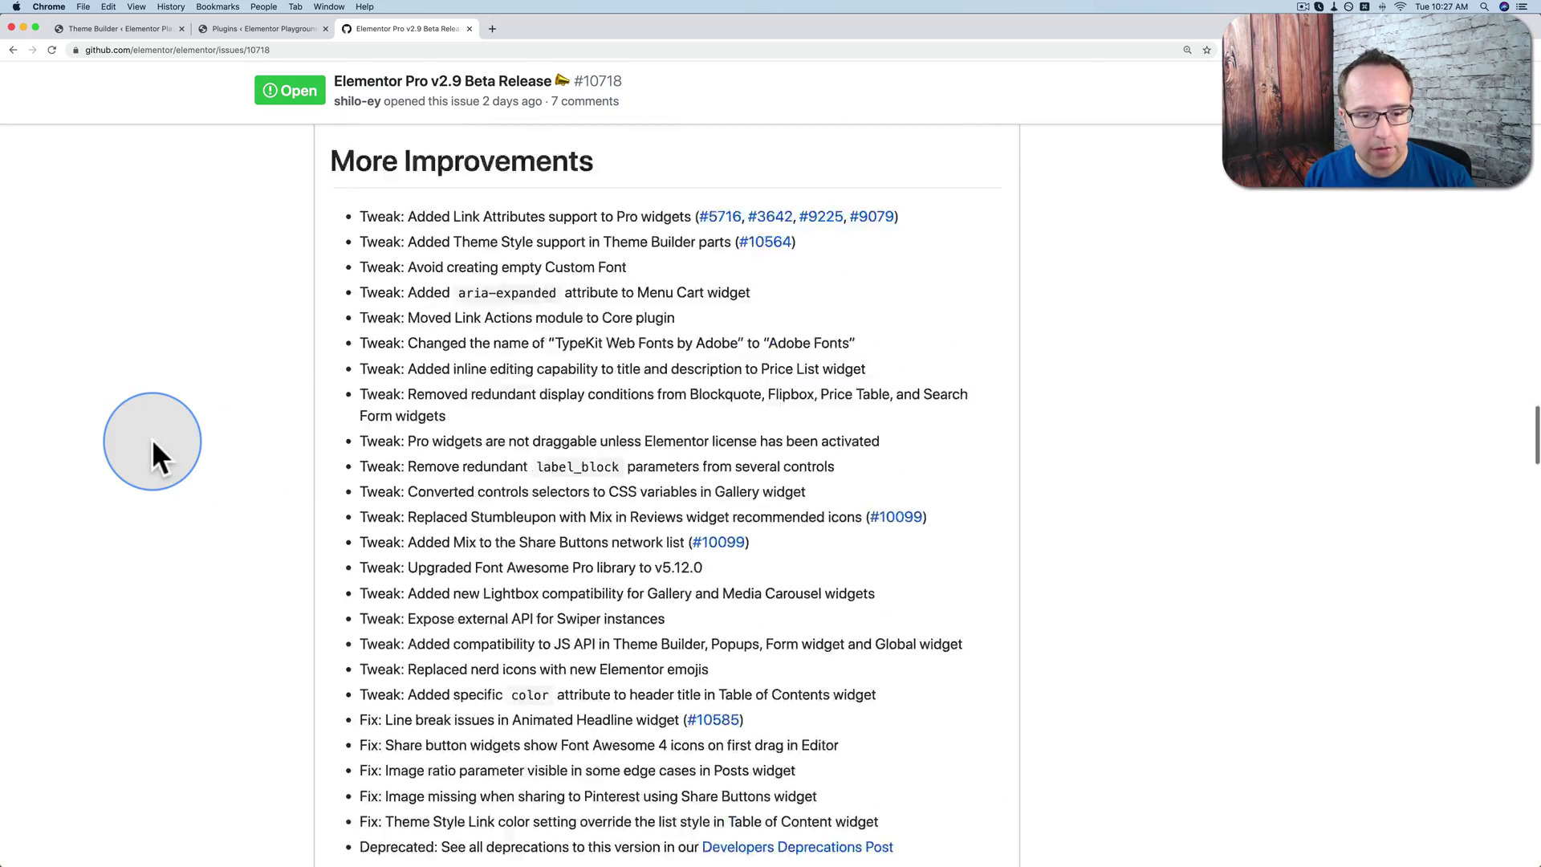
pyautogui.scroll(-15, 153, 441)
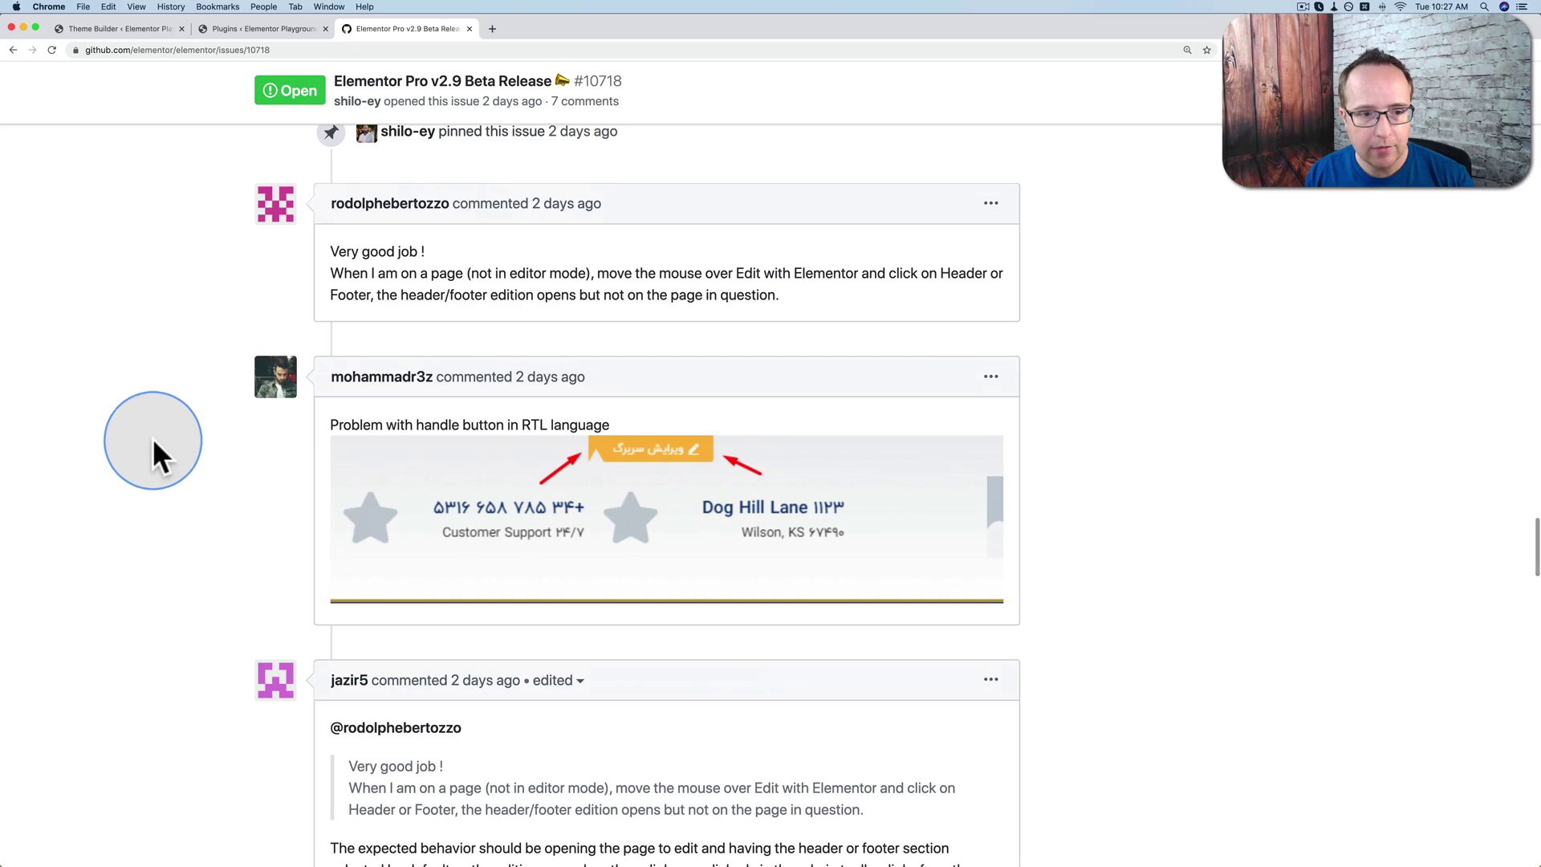
pyautogui.scroll(-5, 225, 482)
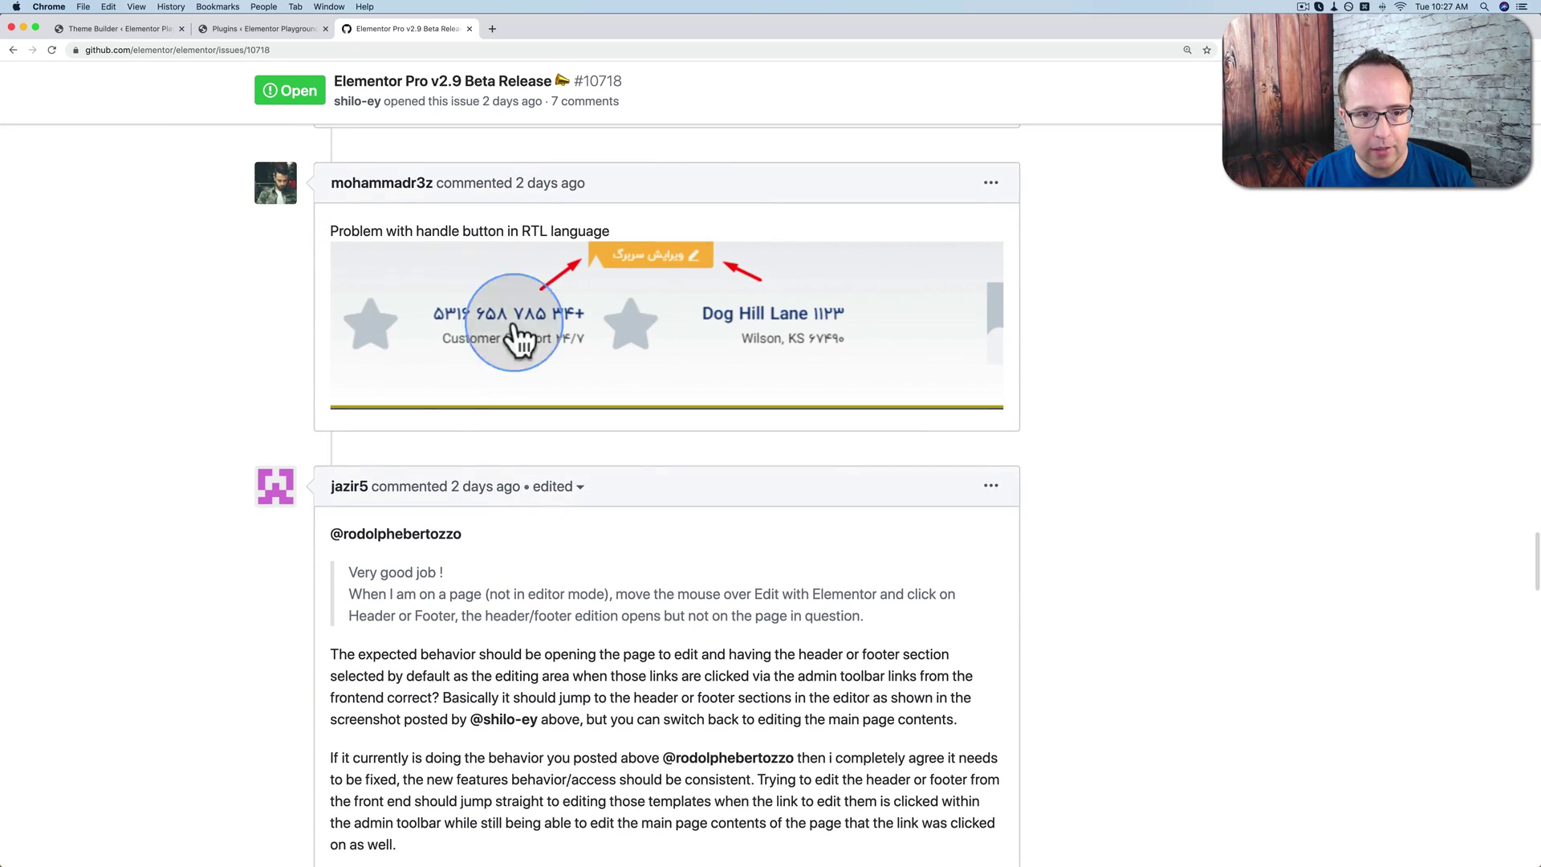
pyautogui.scroll(-12, 192, 466)
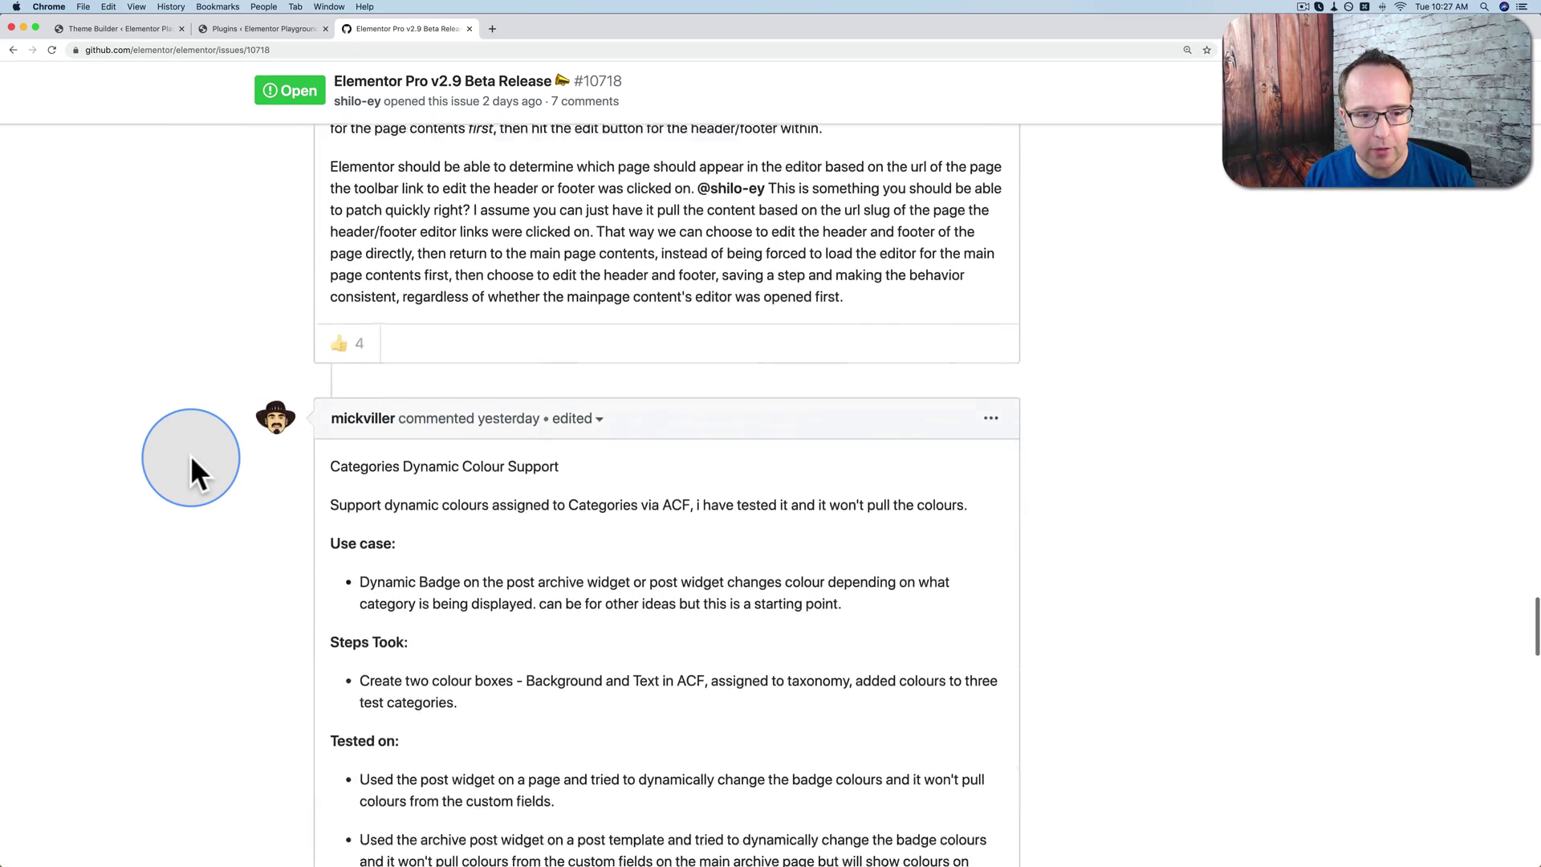
pyautogui.scroll(-5, 190, 454)
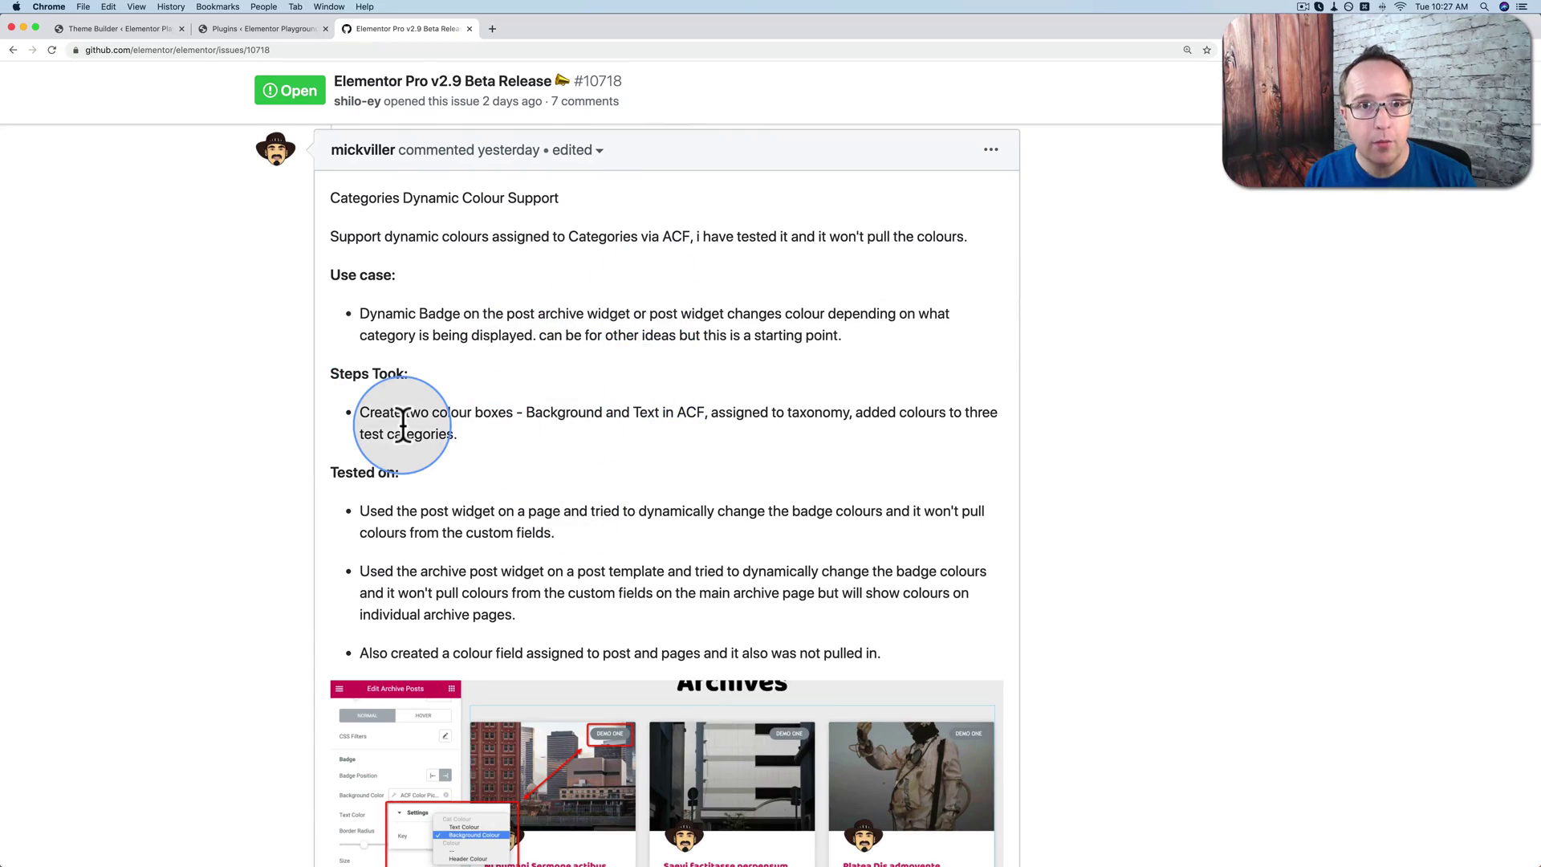
pyautogui.scroll(20, 404, 424)
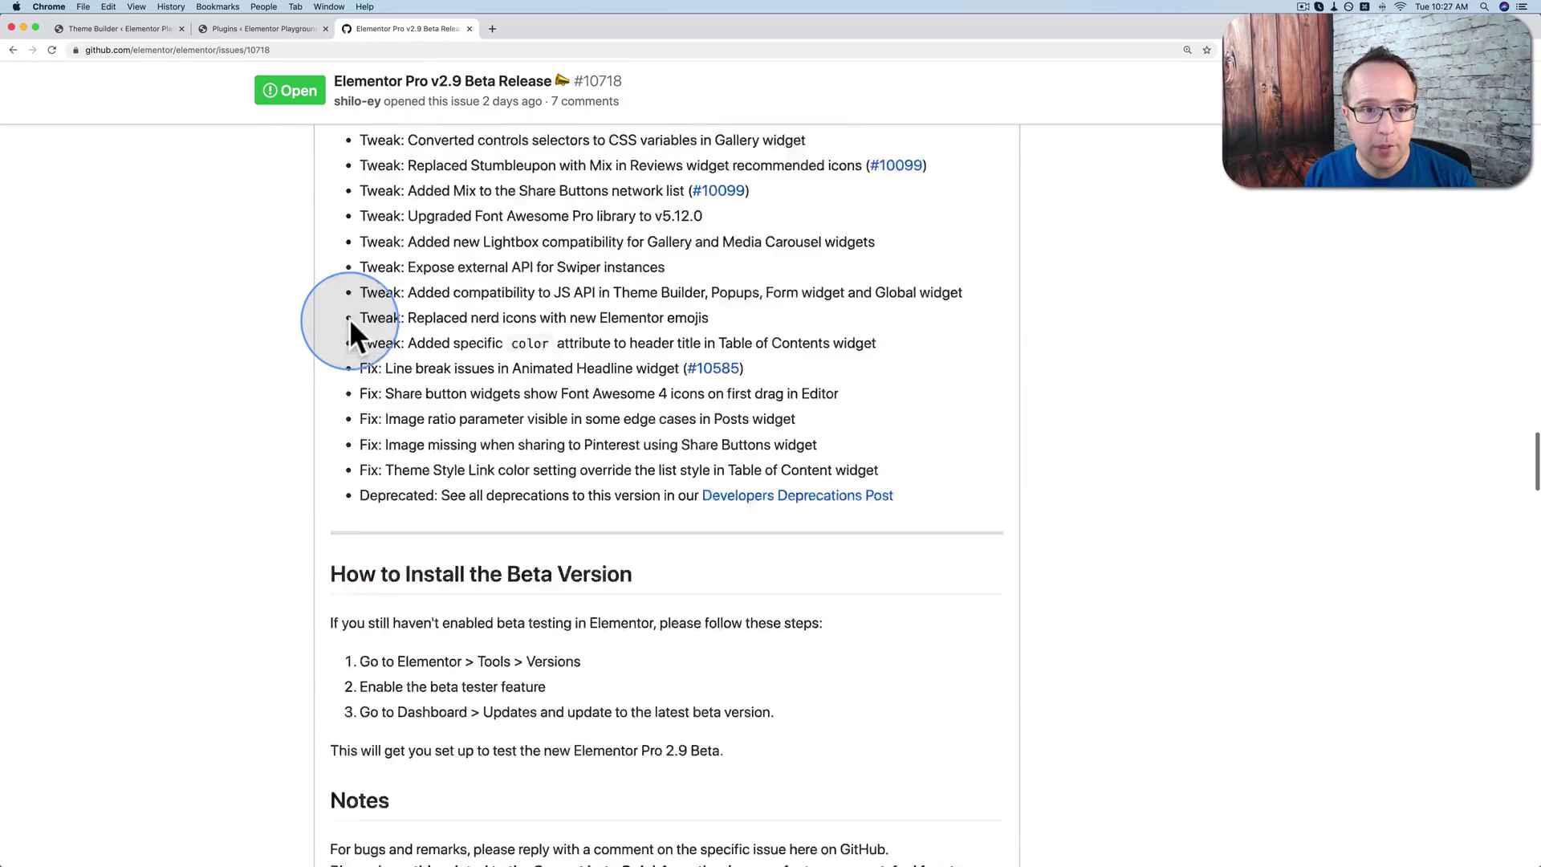
pyautogui.scroll(15, 350, 318)
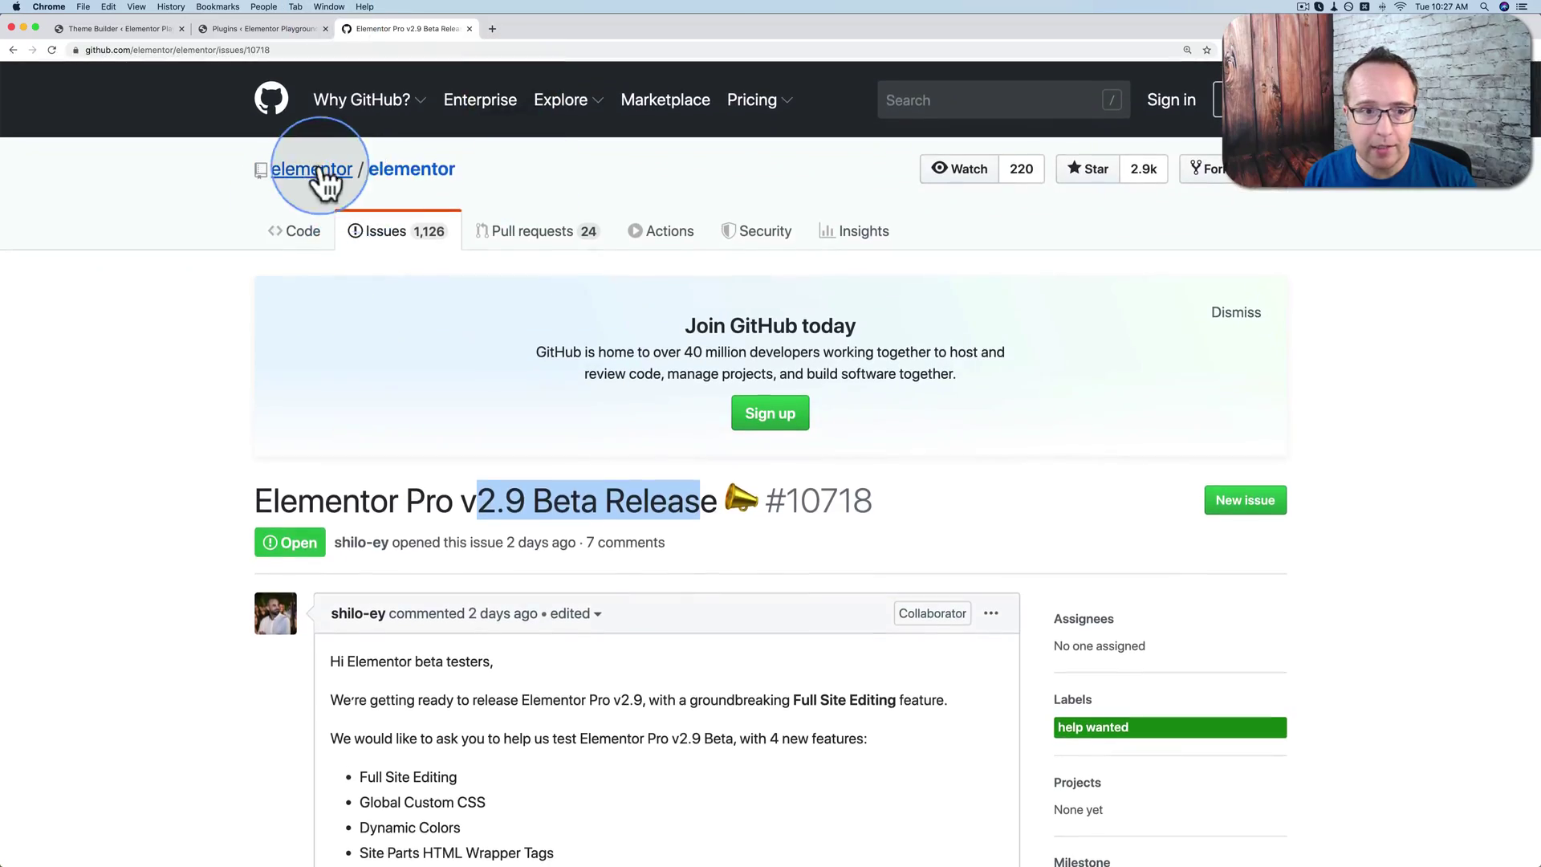
# Show the elementor/elementor Issues list with 1,126 open issues and the pinned v2.9 beta release.
pyautogui.moveTo(313, 175)
pyautogui.click(411, 234)
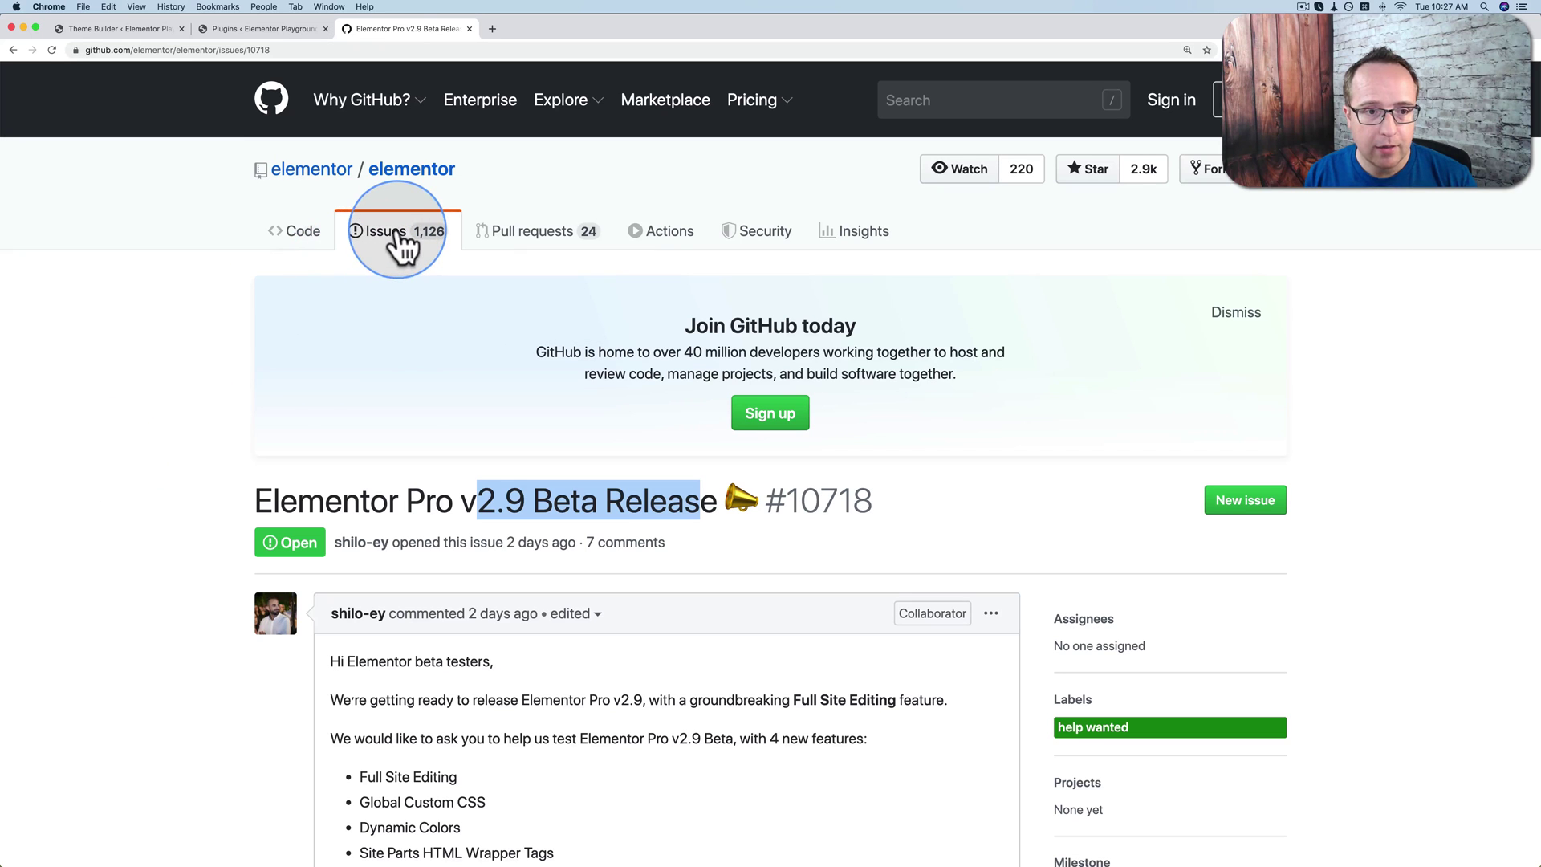
pyautogui.scroll(-4, 220, 371)
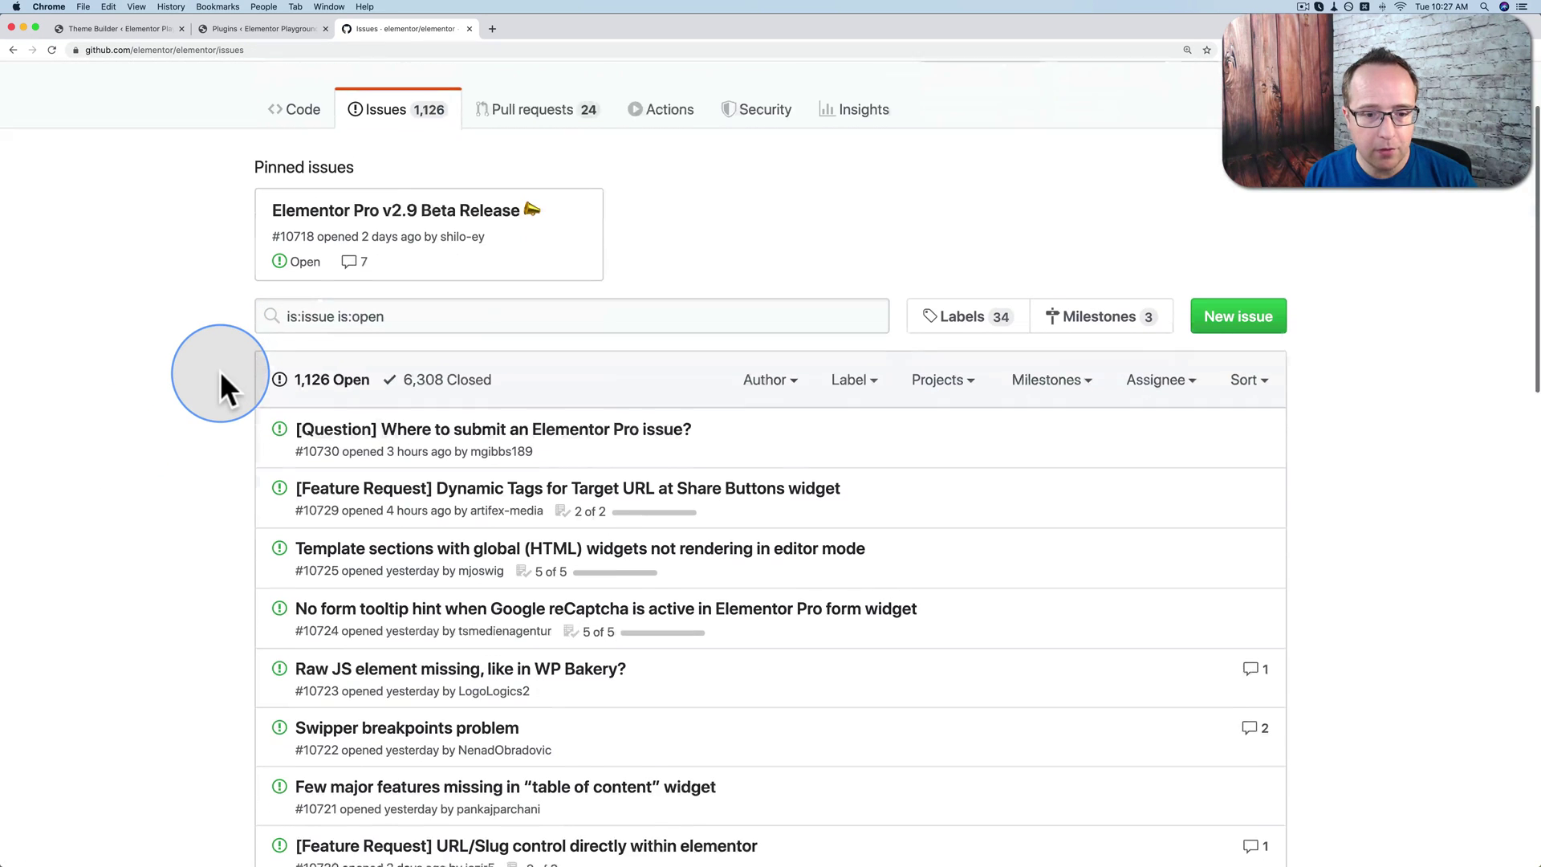